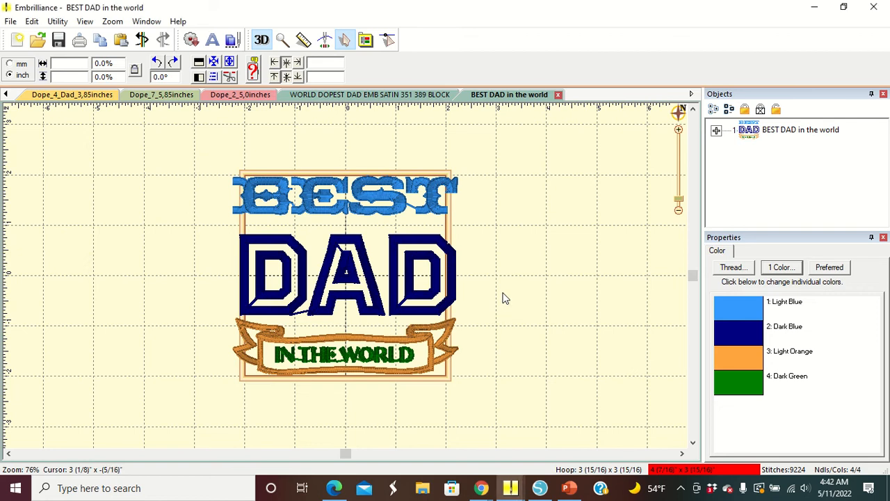
- Select the dark blue DAD layer of the BEST DAD in the world design and copy it
{"action": "left_click", "coordinate": [447, 278]}
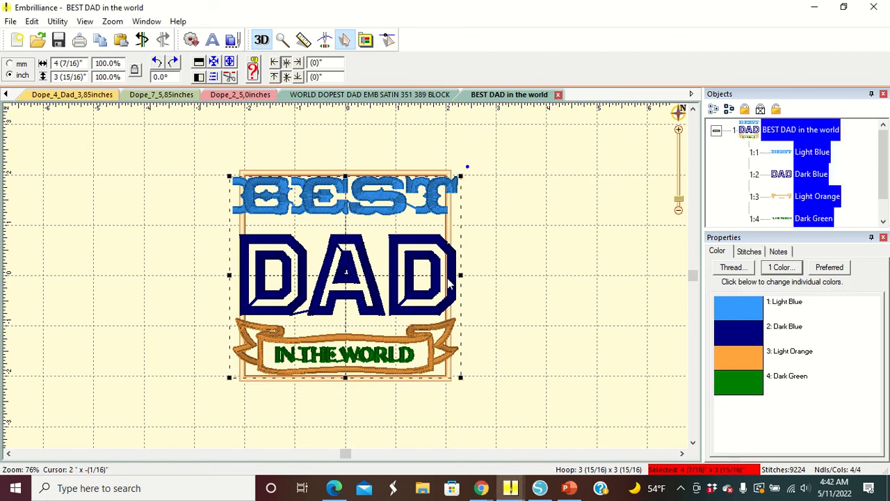
{"action": "left_click", "coordinate": [645, 232]}
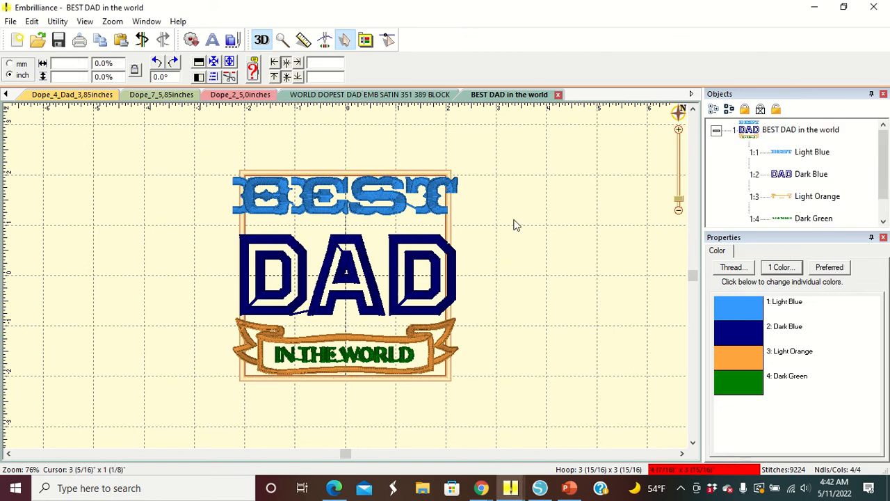
{"action": "left_click", "coordinate": [786, 178]}
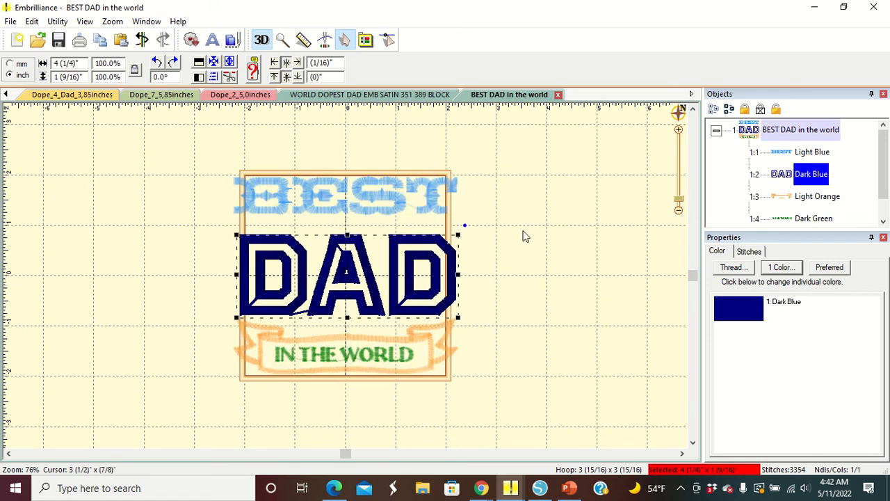
{"action": "right_click", "coordinate": [369, 282]}
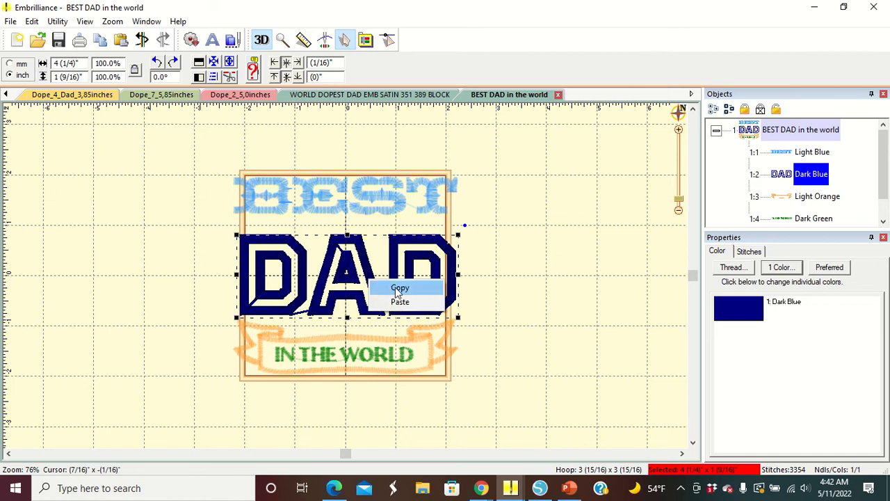
{"action": "left_click", "coordinate": [396, 289]}
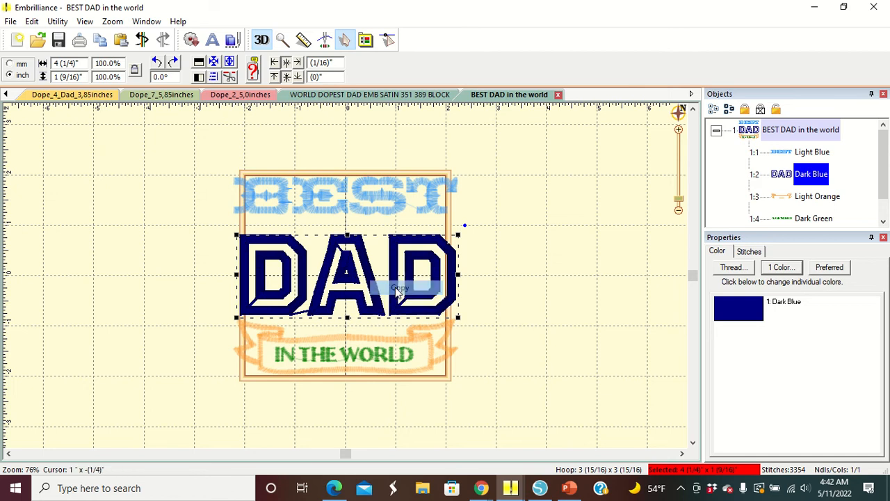
- Create a new page and paste the copied DAD lettering into it
{"action": "left_click", "coordinate": [18, 42]}
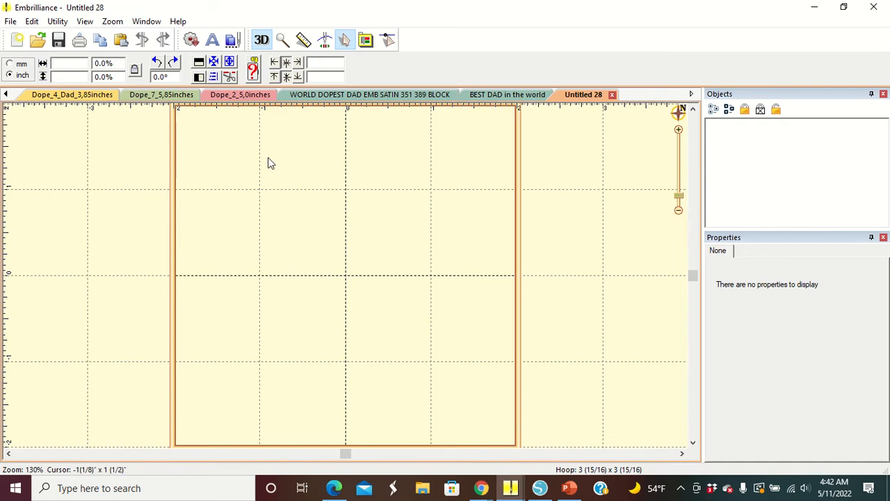
{"action": "right_click", "coordinate": [295, 201]}
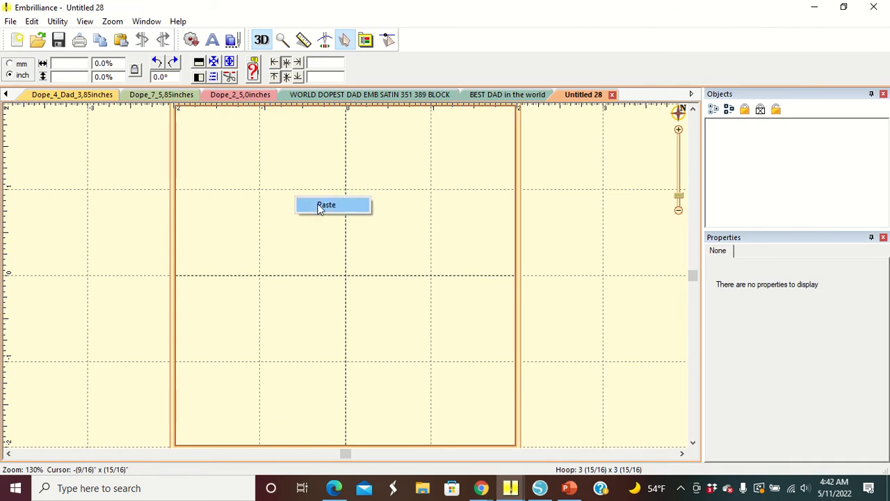
{"action": "left_click", "coordinate": [322, 207]}
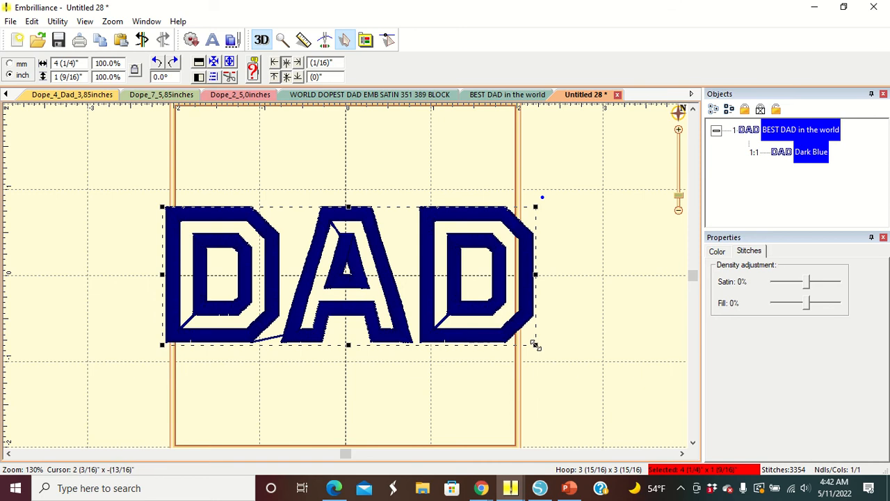
- Resize the pasted DAD to about 3 5/8 x 1 9/16 inches and position it within the hoop
{"action": "left_click_drag", "start_coordinate": [533, 344], "coordinate": [500, 333]}
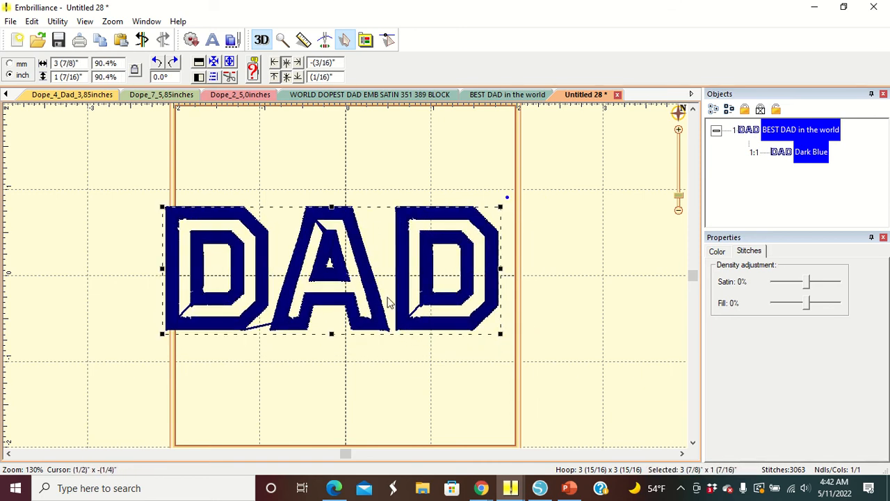
{"action": "left_click_drag", "start_coordinate": [367, 311], "coordinate": [382, 316]}
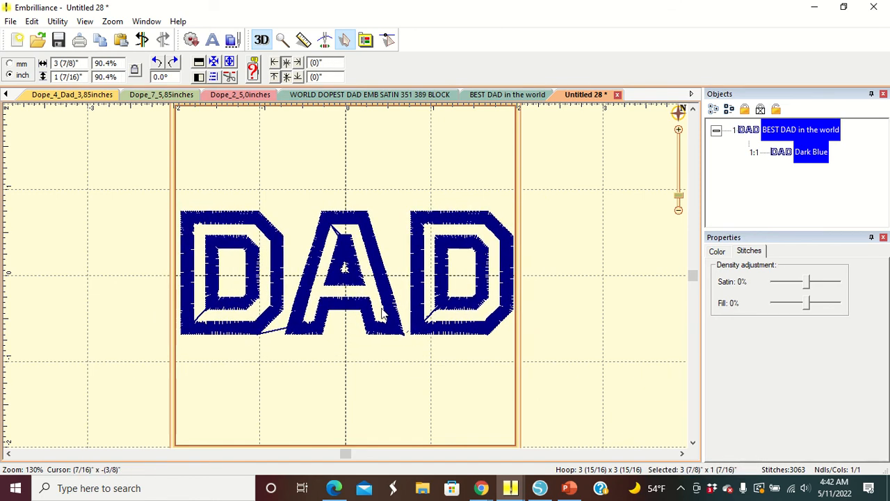
{"action": "left_click_drag", "start_coordinate": [515, 339], "coordinate": [509, 331]}
{"action": "mouse_move", "coordinate": [413, 315]}
{"action": "left_mouse_down"}
{"action": "mouse_move", "coordinate": [424, 312]}
{"action": "mouse_move", "coordinate": [419, 318]}
{"action": "left_mouse_up"}
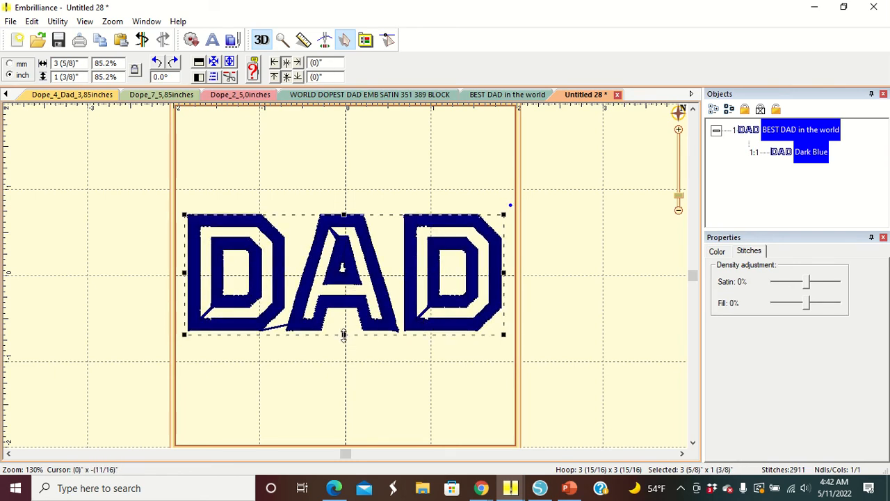
{"action": "left_click_drag", "start_coordinate": [343, 334], "coordinate": [343, 349]}
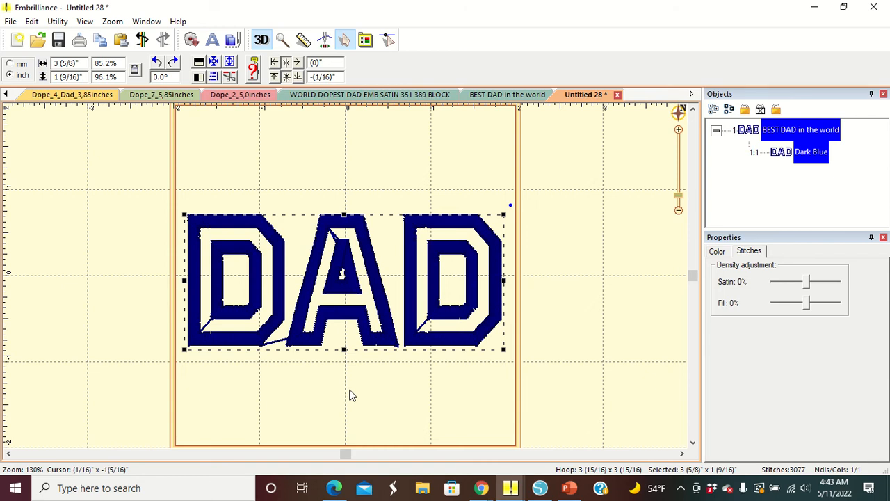
{"action": "left_click", "coordinate": [353, 392]}
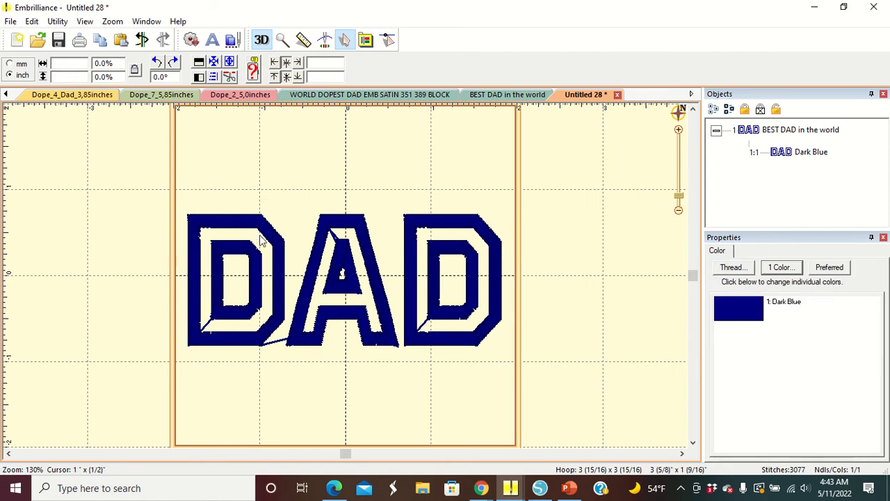
- Change the DAD thread color to Coats and Clark Poly 2 Black
{"action": "left_click", "coordinate": [262, 229]}
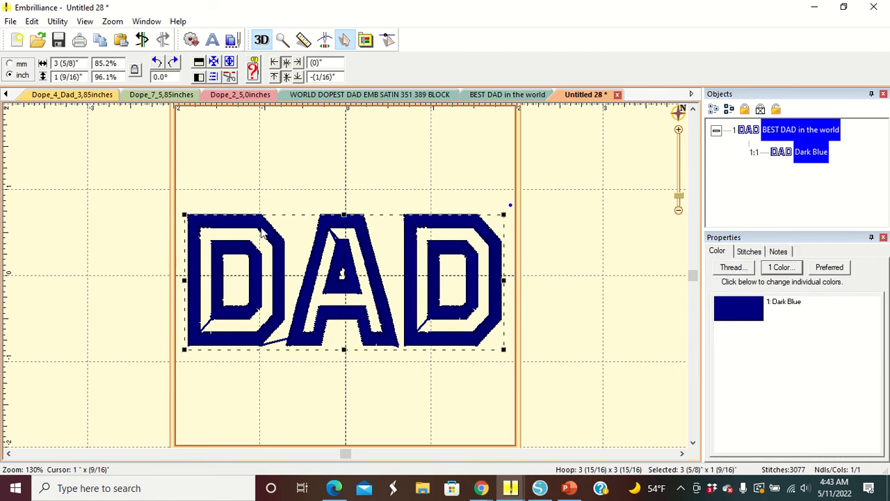
{"action": "left_click", "coordinate": [779, 269]}
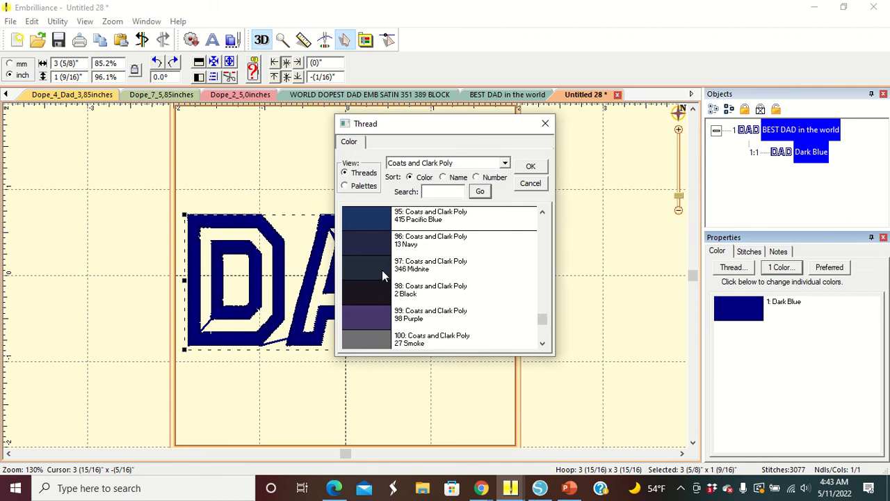
{"action": "left_click", "coordinate": [380, 290]}
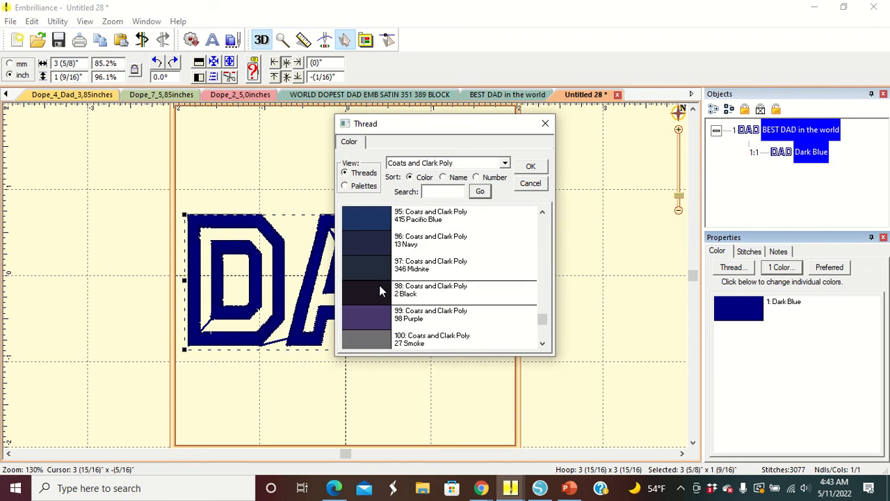
{"action": "left_click", "coordinate": [532, 167]}
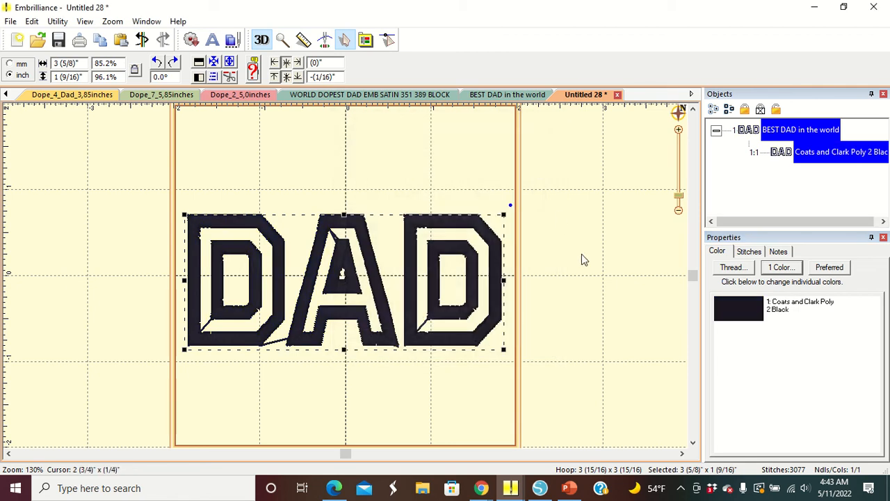
{"action": "left_click", "coordinate": [491, 396]}
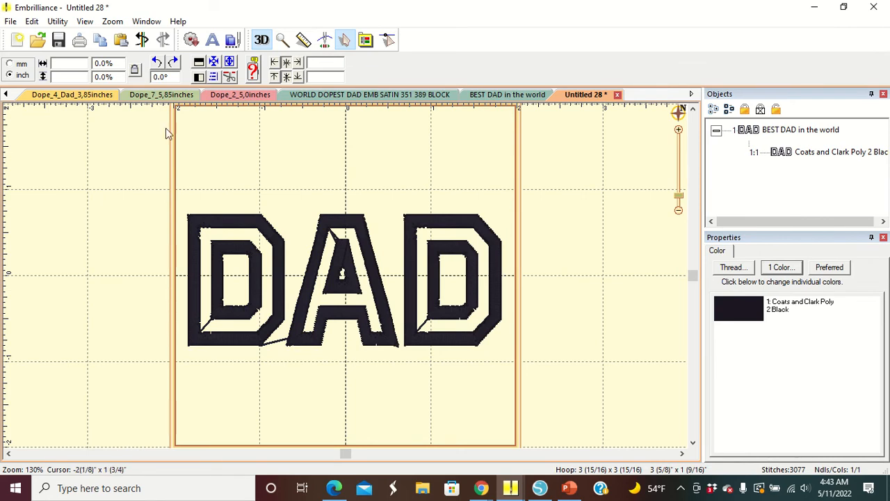
- Add knockdown stitching with density 2.0 mm, stitch length 4.0 mm and inflation 3.0 mm
{"action": "left_click", "coordinate": [60, 24]}
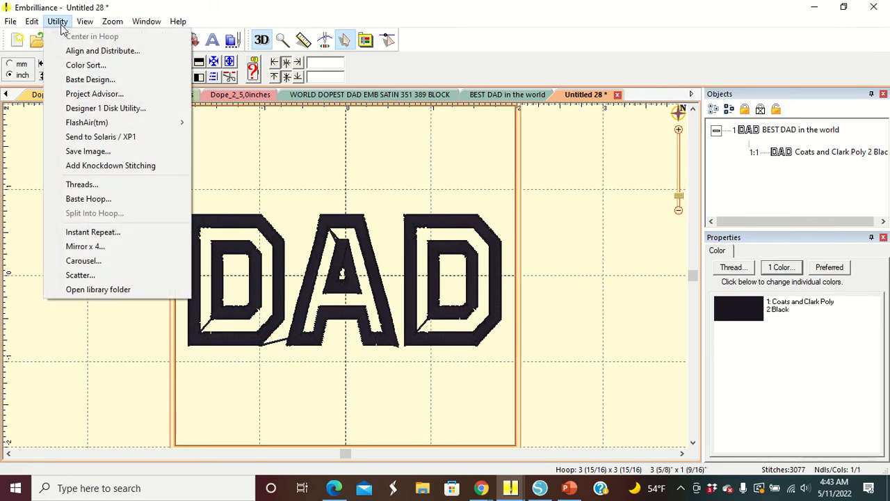
{"action": "left_click", "coordinate": [102, 166]}
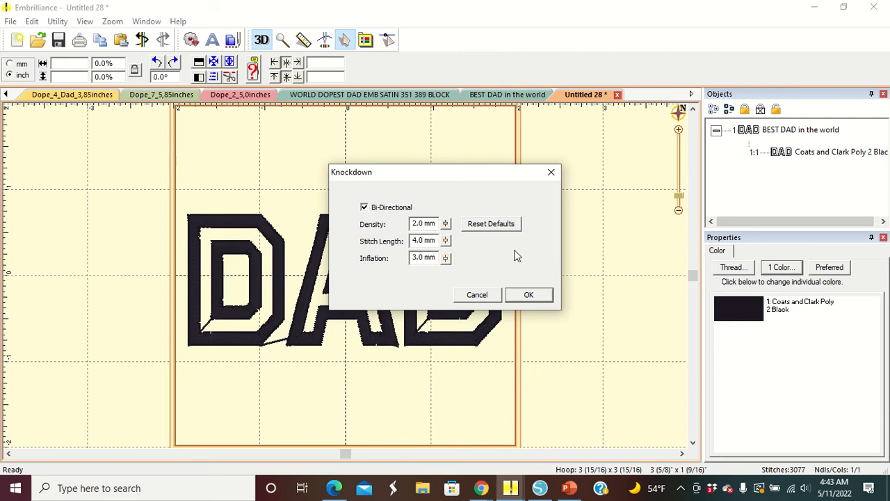
{"action": "left_click", "coordinate": [532, 297]}
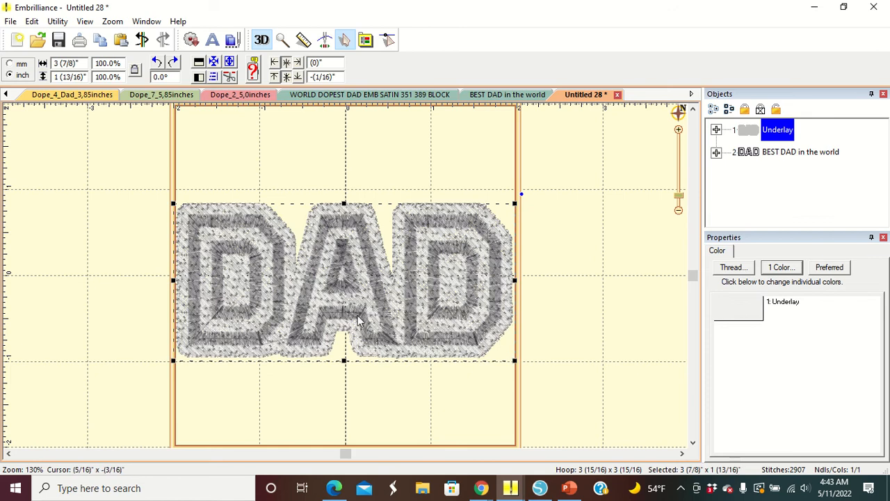
{"action": "left_click", "coordinate": [334, 397]}
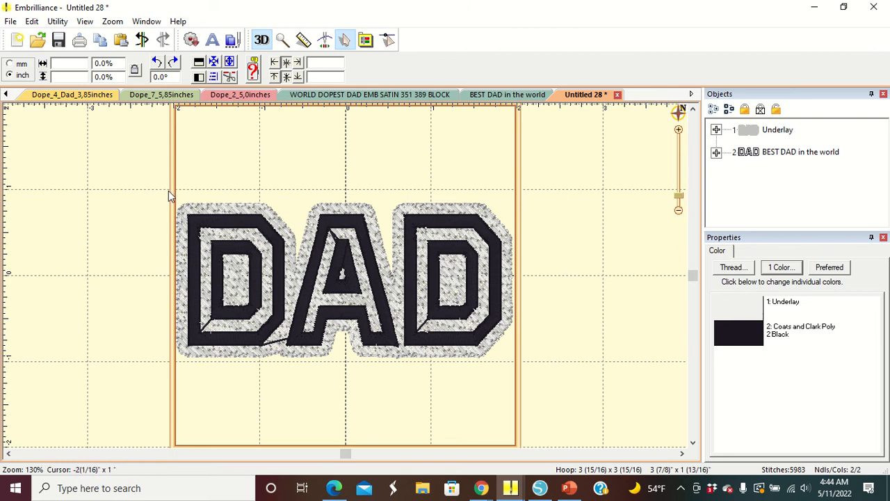
- Select the whole design, including the underlay, and nudge it slightly to center it in the hoop
{"action": "left_click_drag", "start_coordinate": [168, 190], "coordinate": [515, 387]}
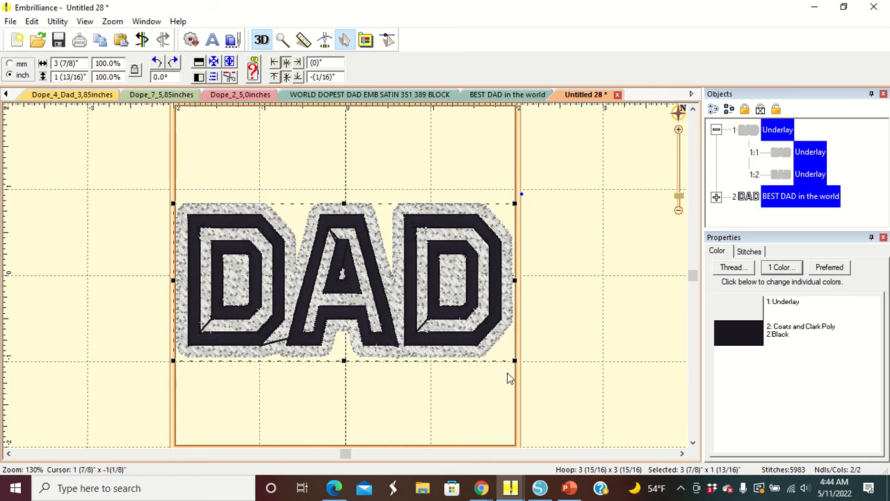
{"action": "key", "text": "Right"}
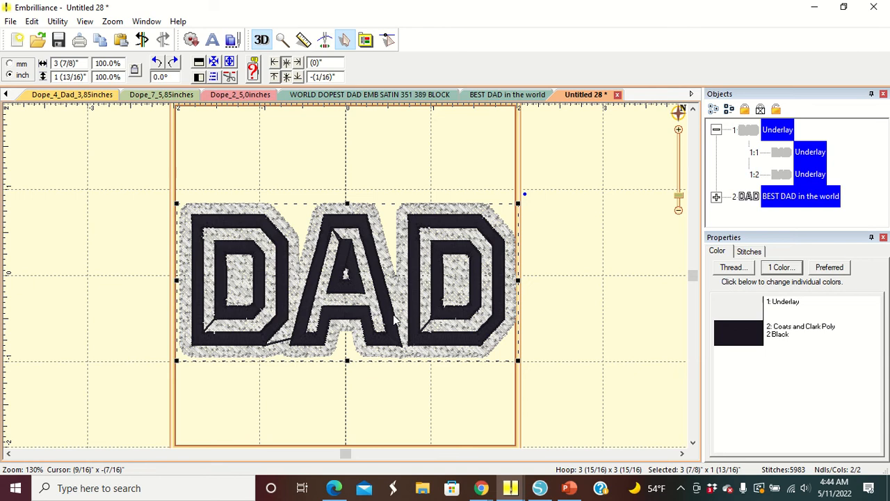
{"action": "left_click_drag", "start_coordinate": [394, 318], "coordinate": [391, 319]}
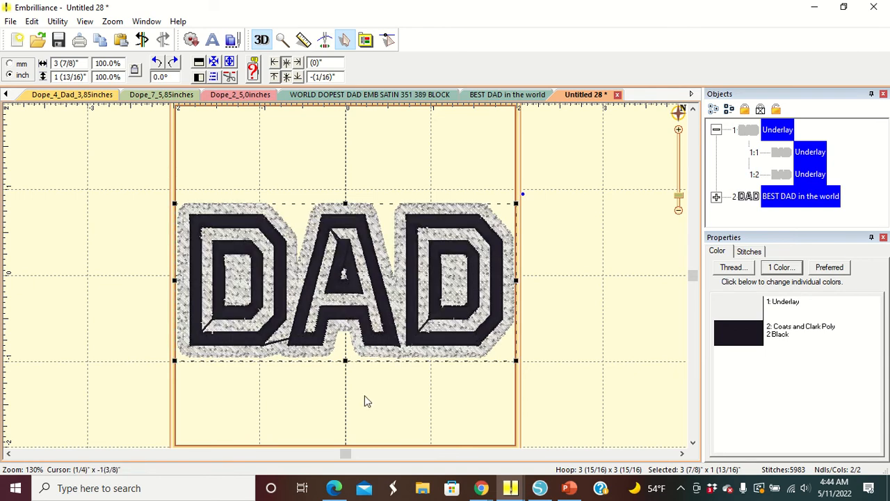
{"action": "left_click", "coordinate": [290, 385]}
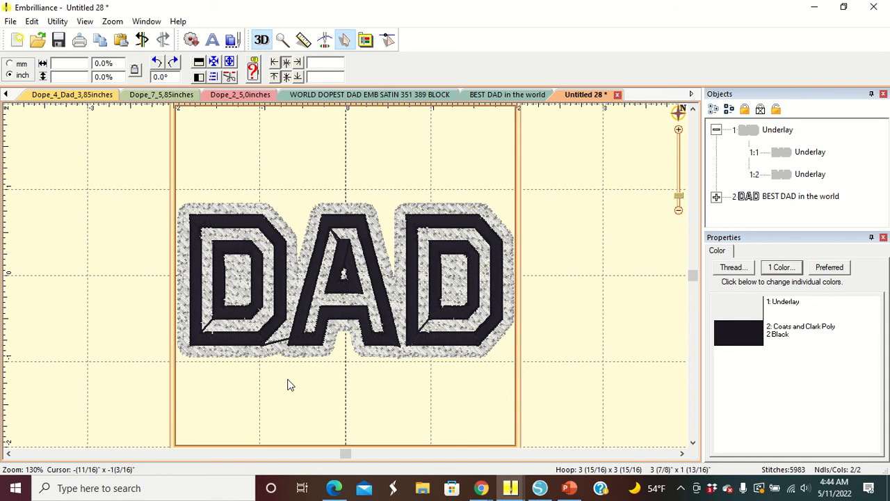
- Save the stitch file as Dad Hand Towel in PES format on the USB drive
{"action": "left_click", "coordinate": [11, 22]}
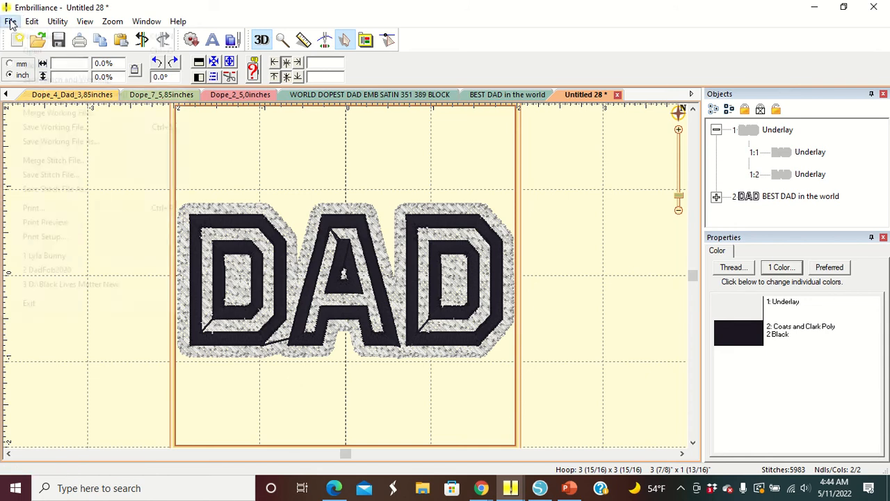
{"action": "left_click", "coordinate": [65, 194]}
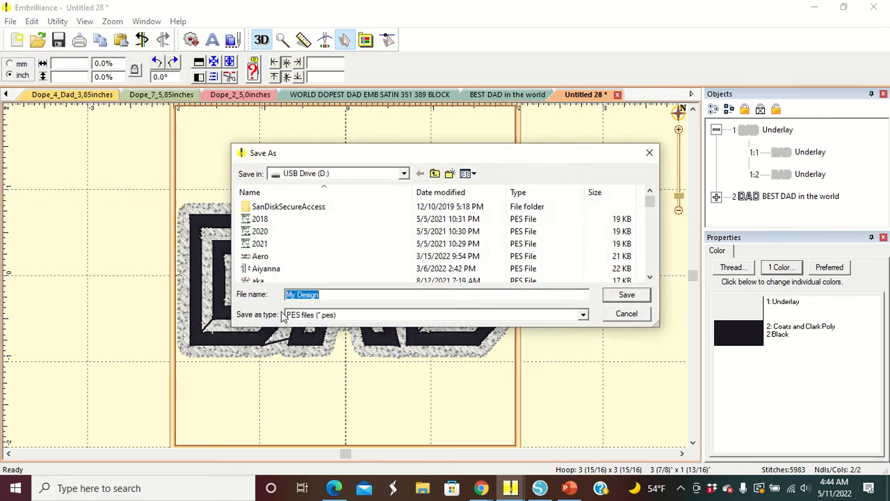
{"action": "type", "text": "Dad"}
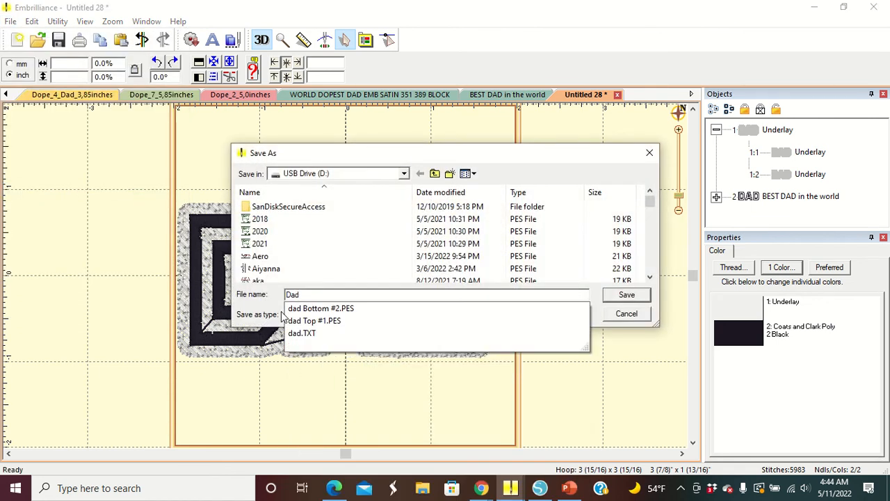
{"action": "type", "text": " Hand Towel"}
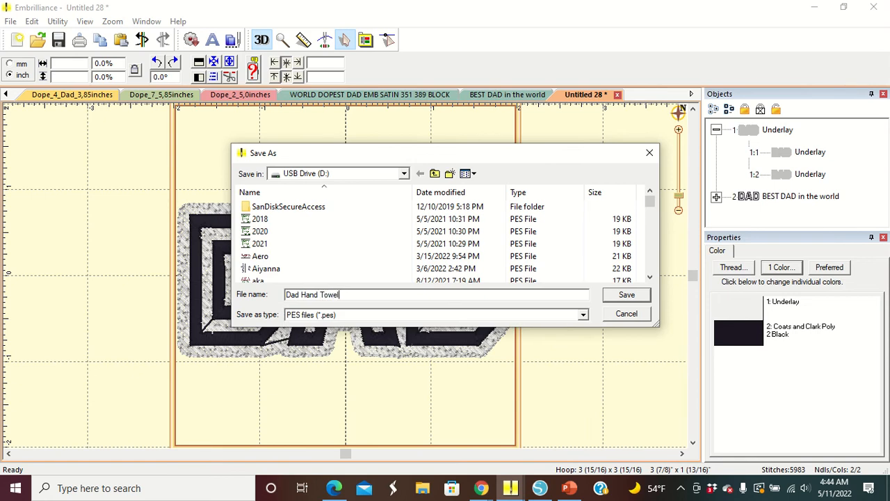
{"action": "left_click", "coordinate": [626, 296]}
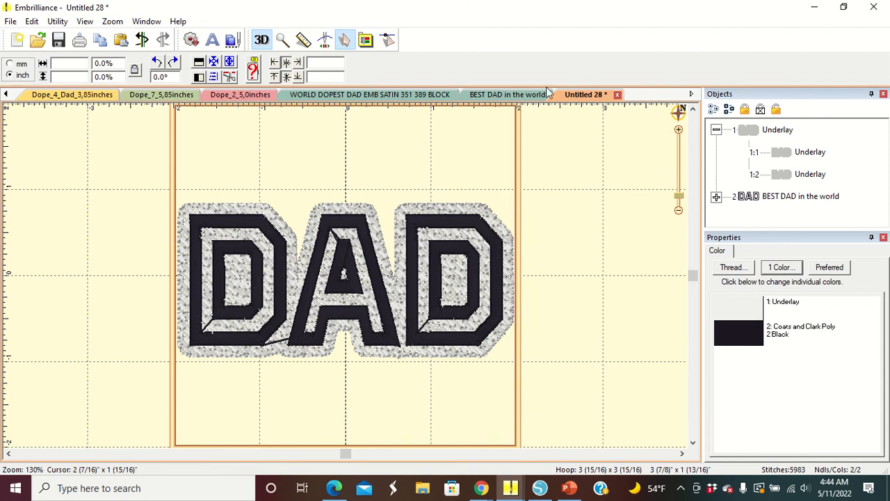
- Switch to the BEST DAD in the world design and set a Multi-Position 100 x 172 Large Hoop x3 hoop
{"action": "left_click", "coordinate": [507, 93]}
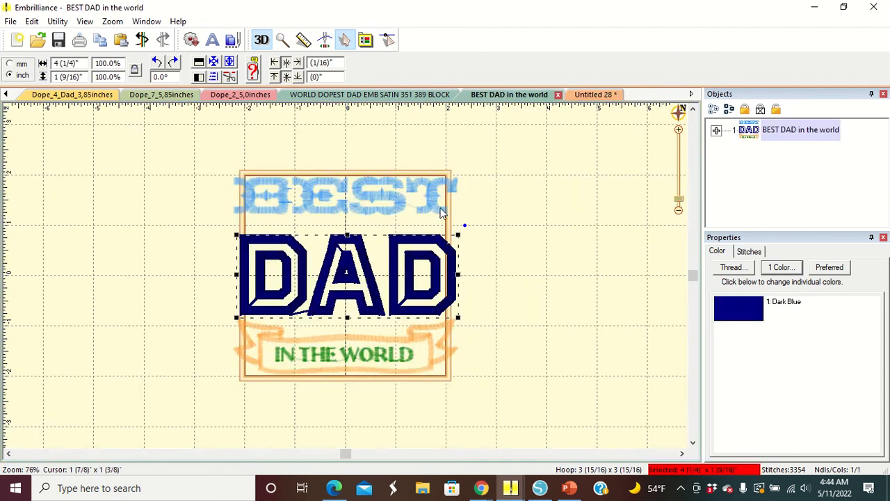
{"action": "left_click", "coordinate": [522, 253]}
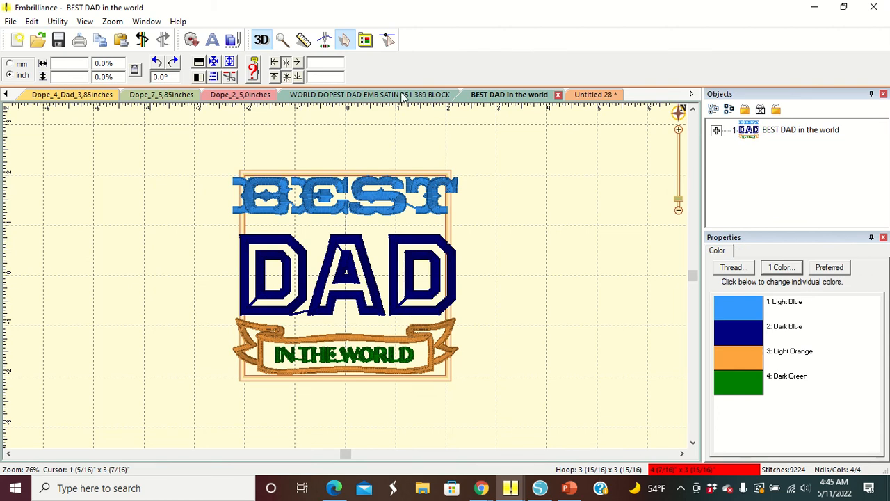
{"action": "left_click", "coordinate": [366, 40]}
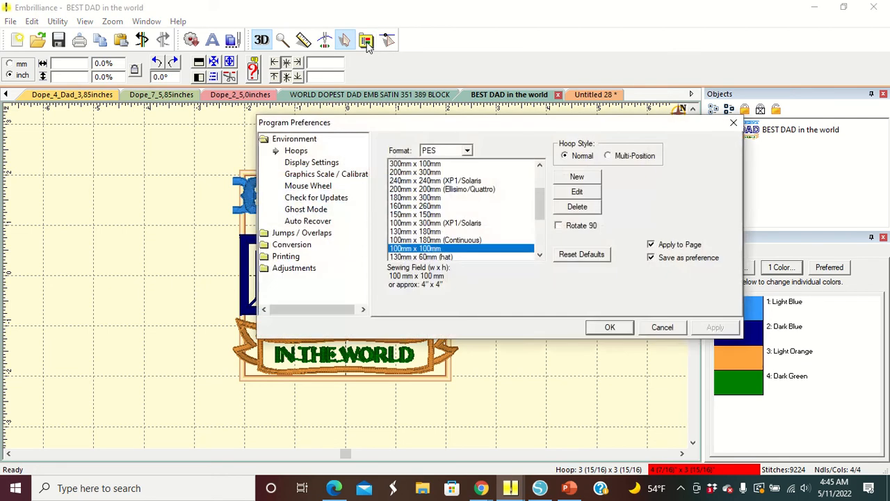
{"action": "left_click", "coordinate": [610, 156]}
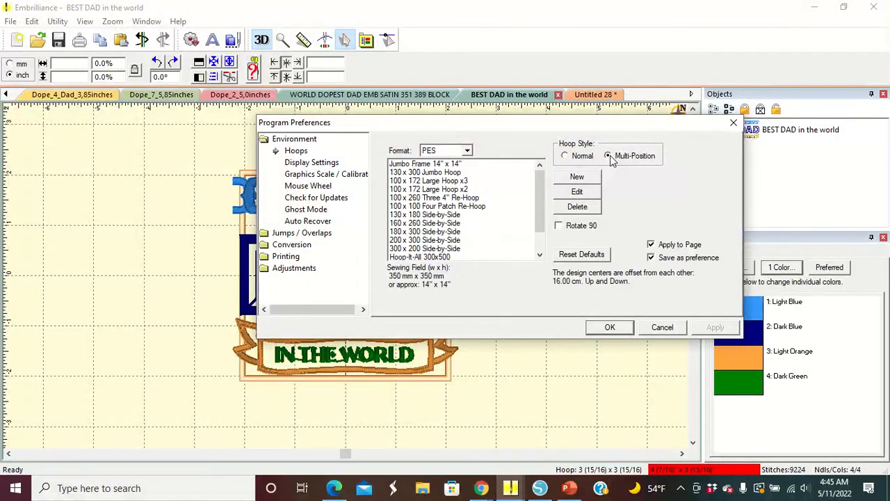
{"action": "left_click", "coordinate": [432, 182]}
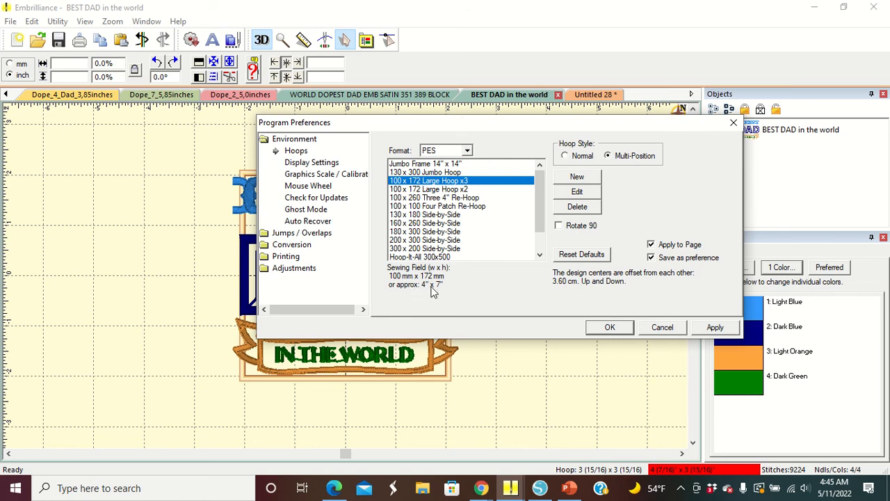
{"action": "left_click", "coordinate": [610, 329]}
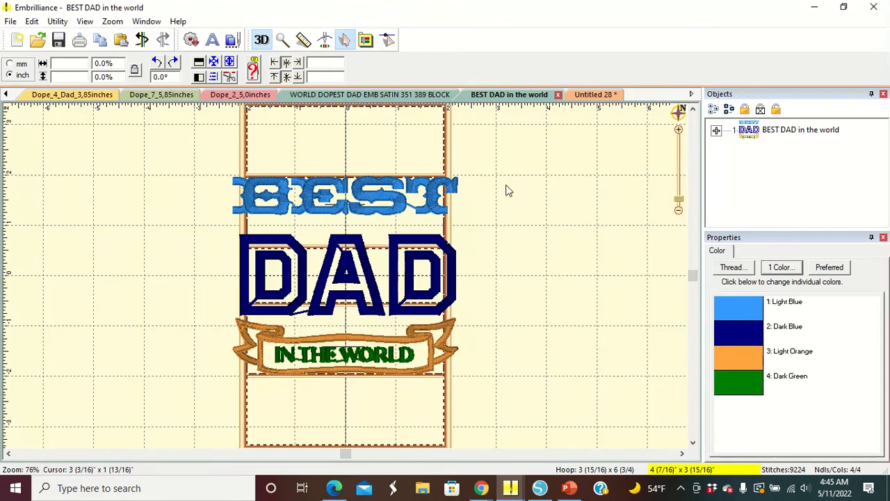
- Rotate the whole BEST DAD in the world design by 90 degrees to run lengthwise in the hoop
{"action": "left_click", "coordinate": [337, 195]}
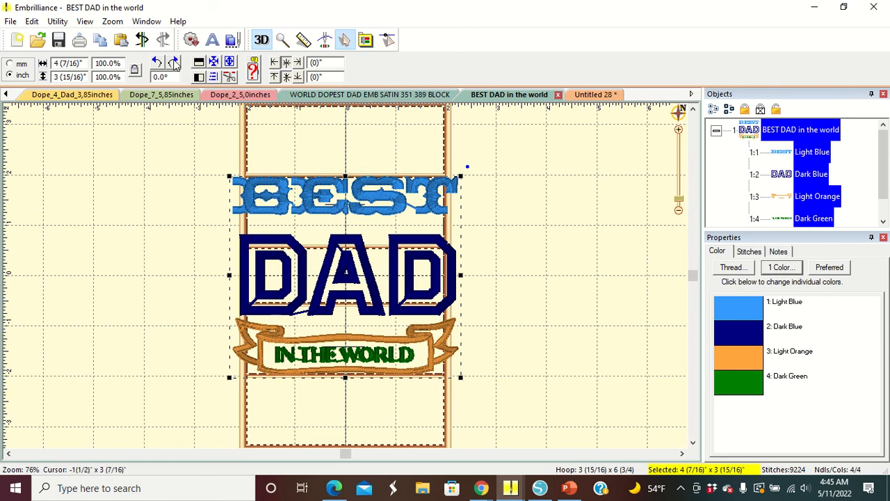
{"action": "left_click", "coordinate": [174, 63]}
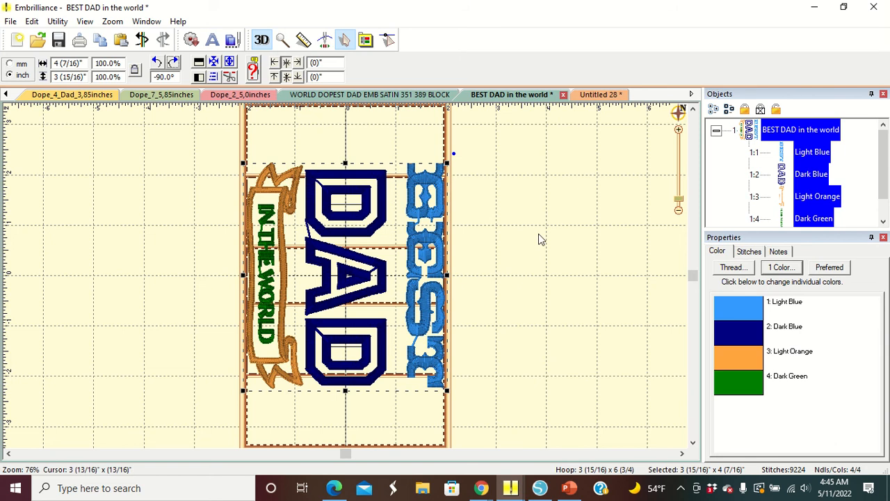
{"action": "left_click", "coordinate": [463, 249]}
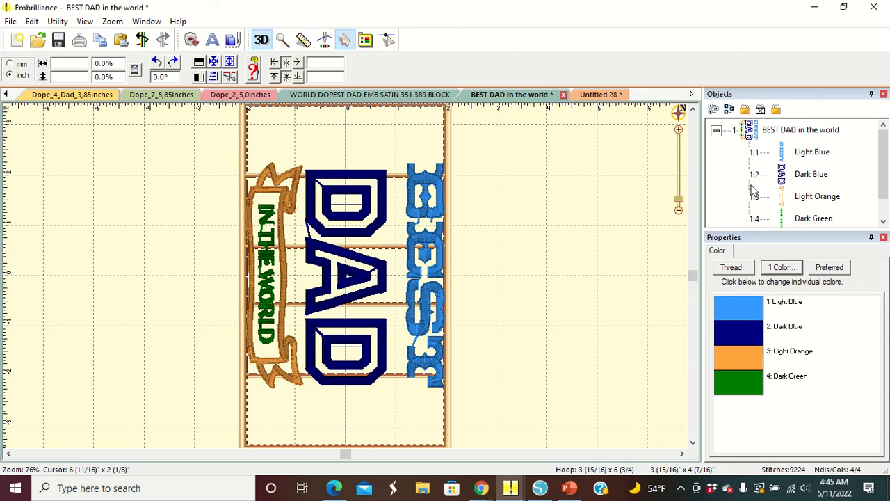
- Nudge the BEST text slightly toward the DAD letters
{"action": "left_click", "coordinate": [816, 152]}
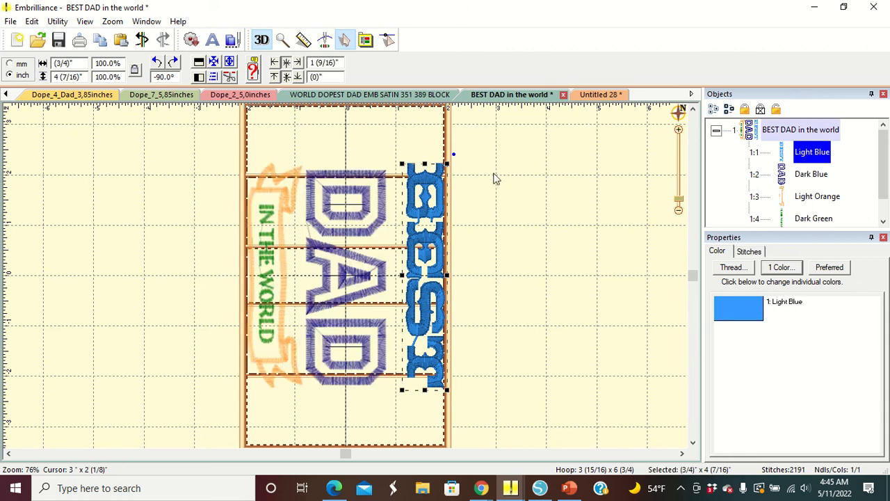
{"action": "key", "text": "Left"}
{"action": "key", "text": "Left"}
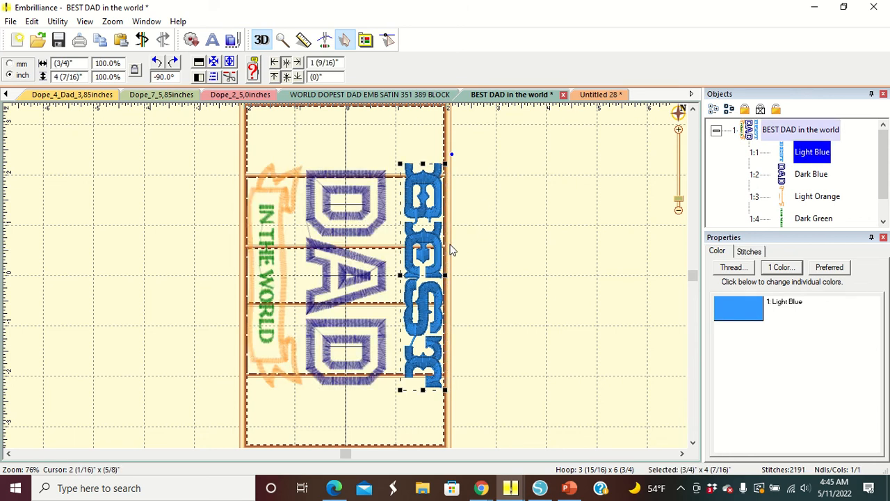
{"action": "key", "text": "Left"}
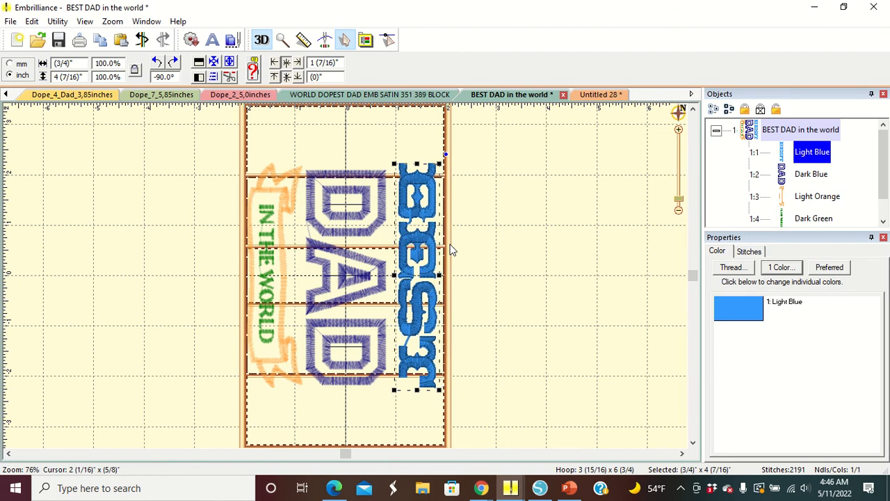
{"action": "key", "text": "Left"}
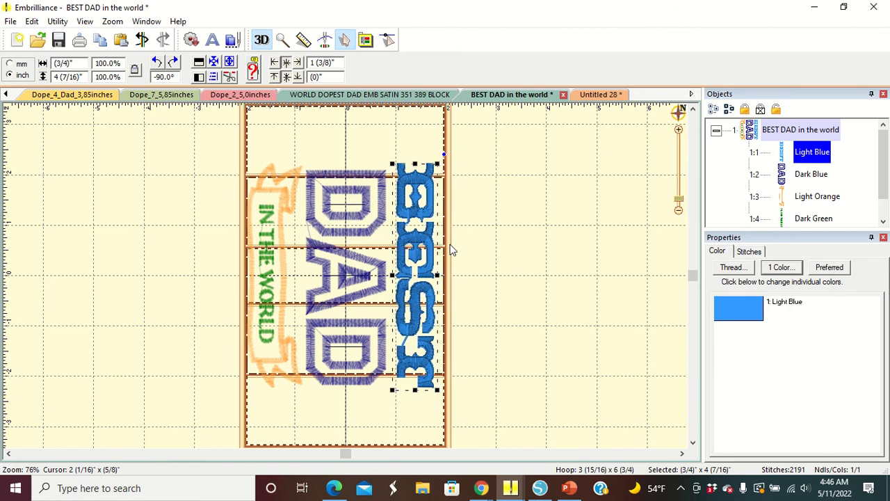
{"action": "left_click", "coordinate": [526, 322]}
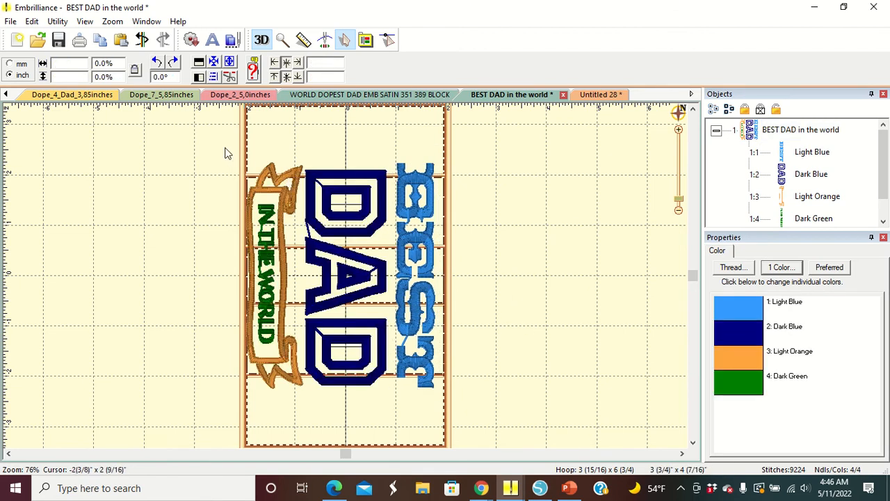
- Stretch the whole design to about 93.7% width and 115.4% height to fill the tall hoop
{"action": "left_click", "coordinate": [272, 174]}
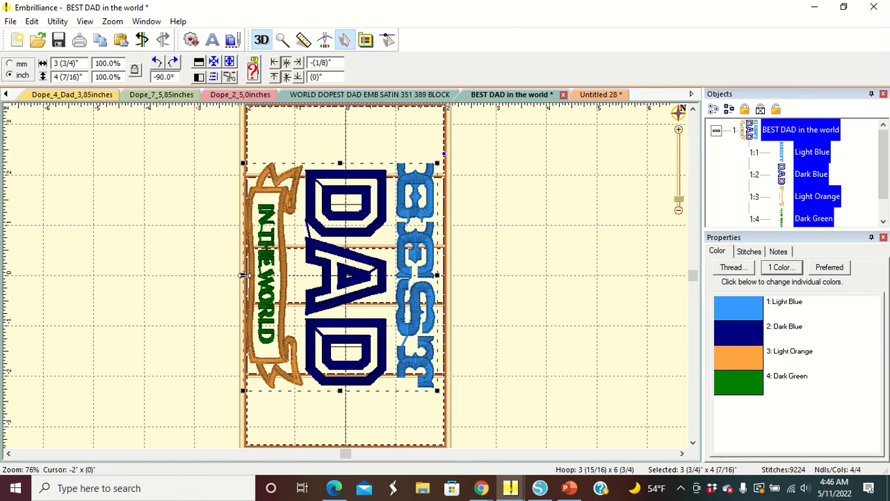
{"action": "left_click_drag", "start_coordinate": [247, 274], "coordinate": [255, 276]}
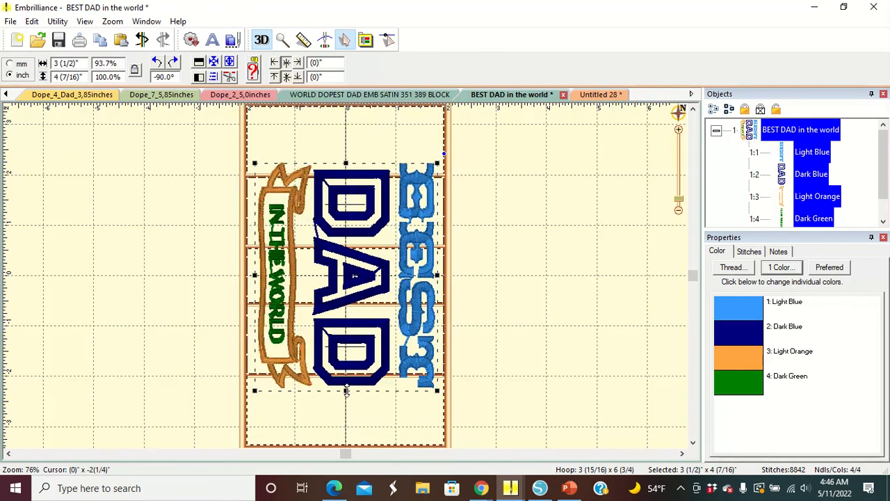
{"action": "left_click_drag", "start_coordinate": [346, 391], "coordinate": [349, 415]}
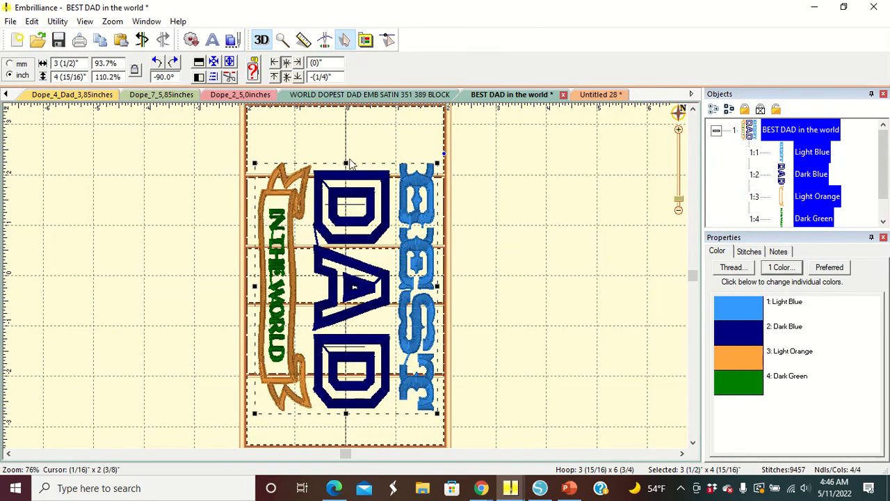
{"action": "left_click_drag", "start_coordinate": [349, 163], "coordinate": [347, 150]}
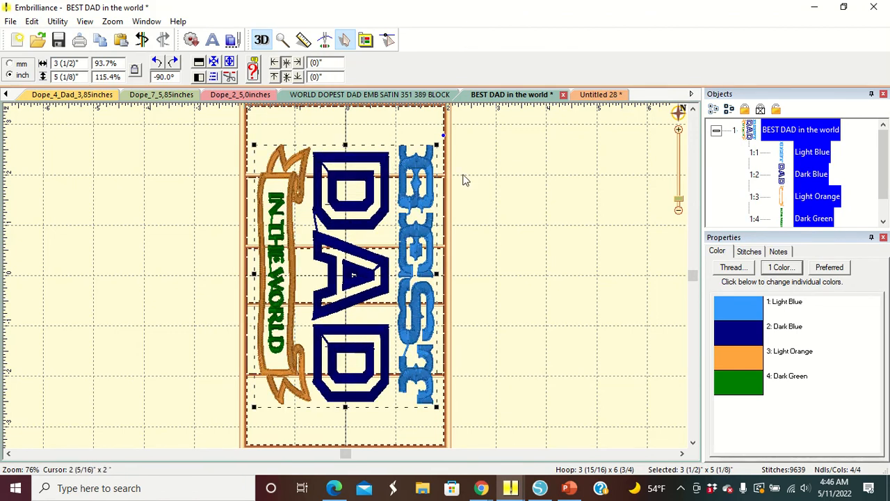
{"action": "left_click", "coordinate": [511, 207]}
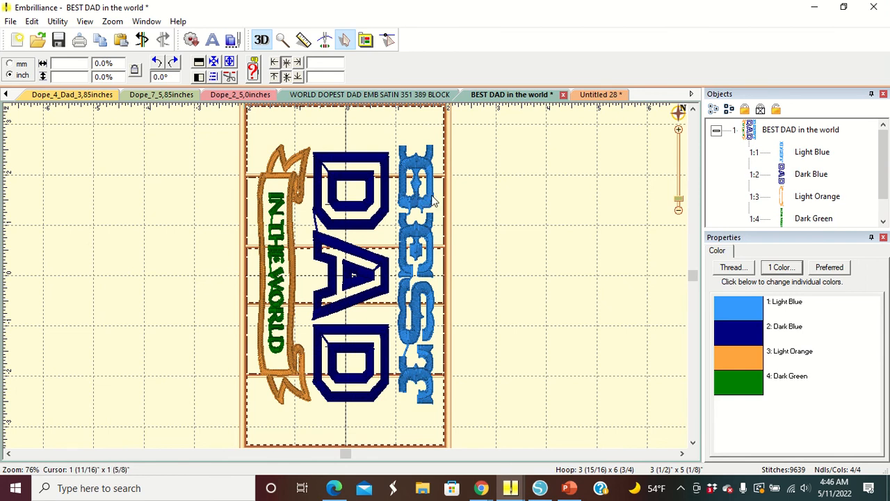
- Change the BEST text thread color to Coats and Clark Poly 128A Atom Red
{"action": "left_click", "coordinate": [800, 153]}
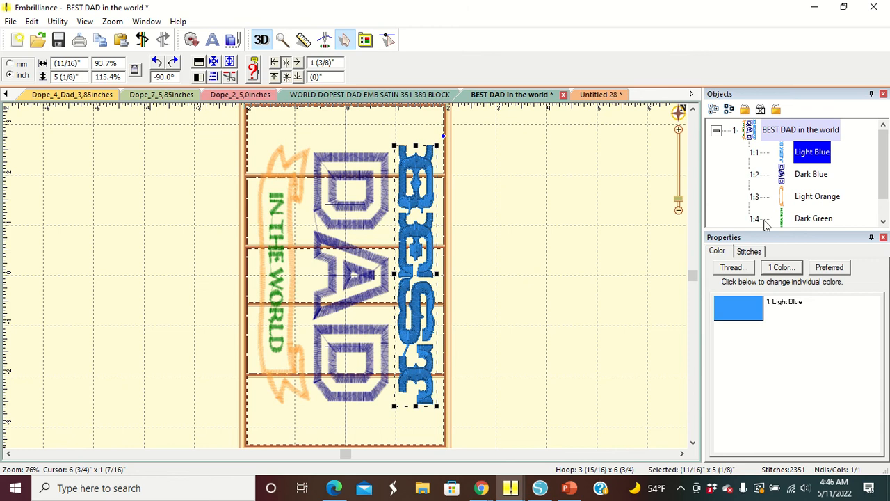
{"action": "left_click", "coordinate": [779, 272]}
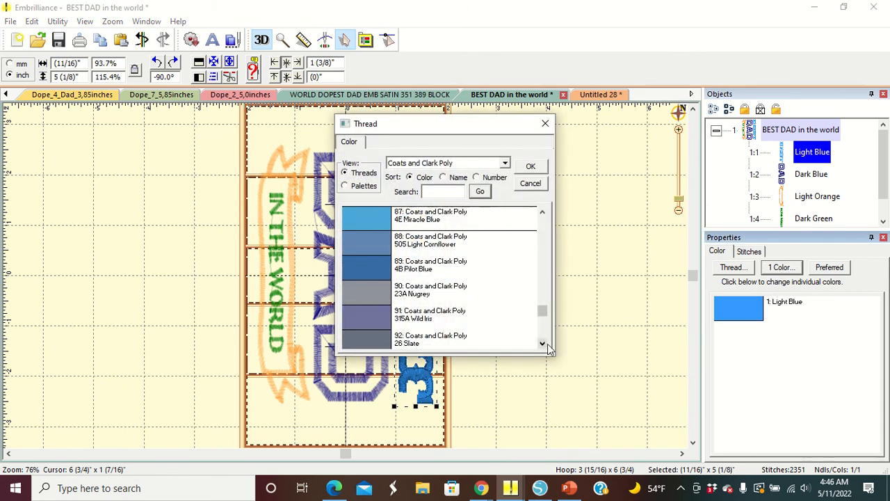
{"action": "left_click", "coordinate": [543, 344]}
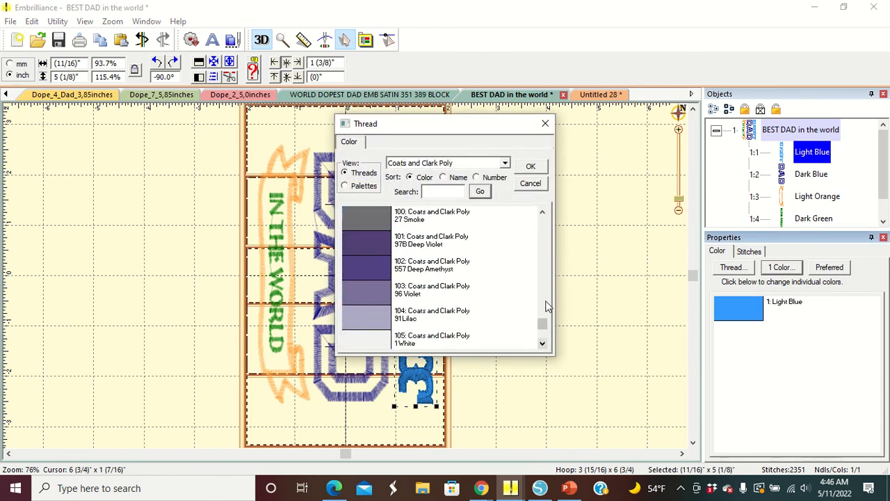
{"action": "left_click_drag", "start_coordinate": [543, 326], "coordinate": [546, 239]}
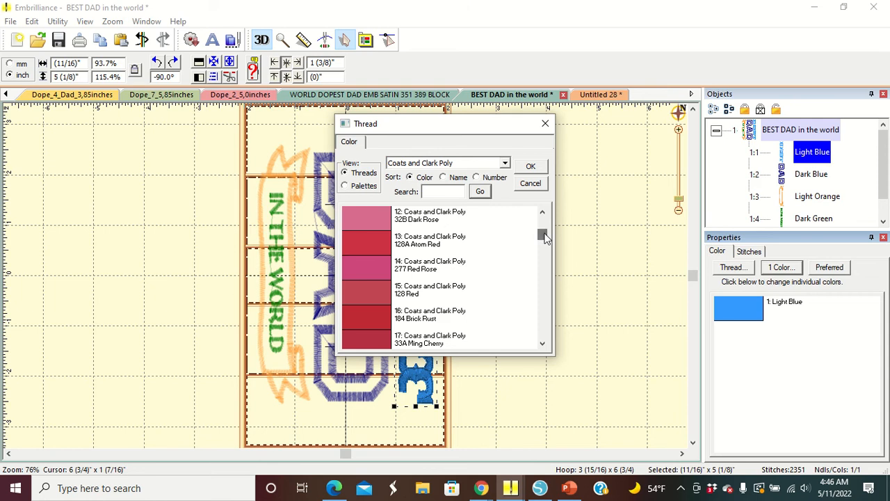
{"action": "left_click", "coordinate": [375, 238]}
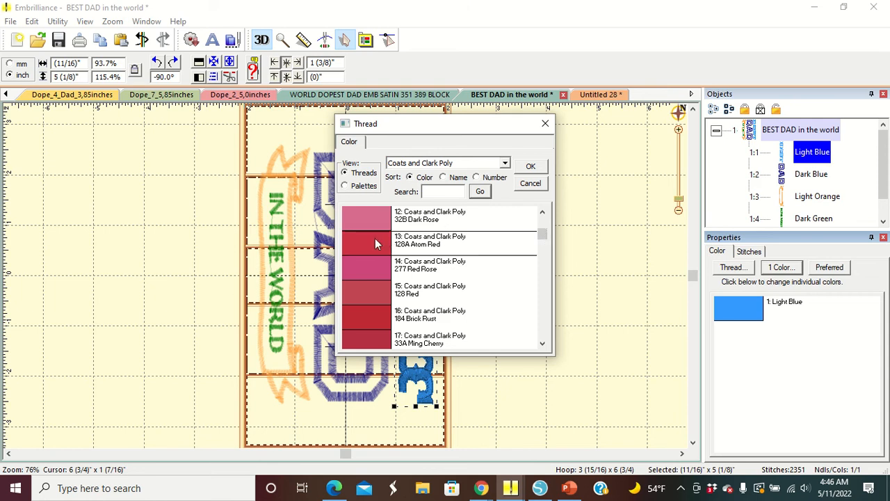
{"action": "left_click", "coordinate": [531, 166]}
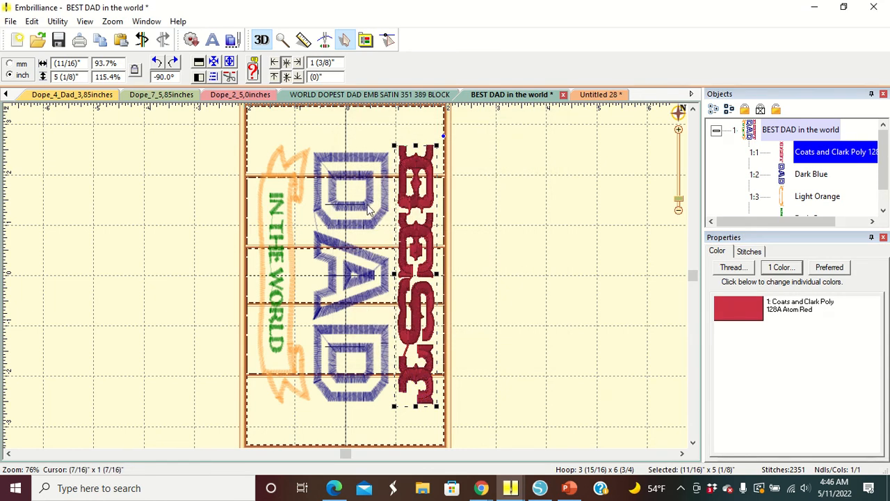
- Set the DAD letters' thread color to Coats and Clark Poly 2 Black
{"action": "key", "text": "ctrl+a"}
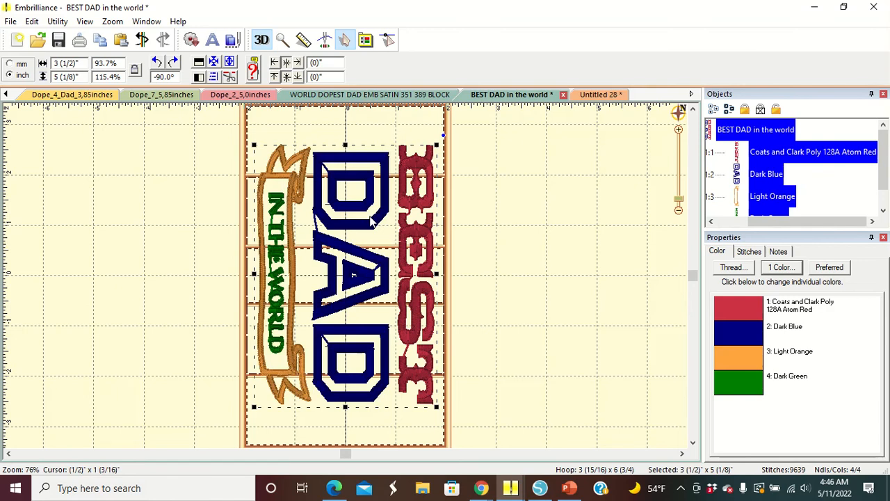
{"action": "left_click", "coordinate": [740, 180]}
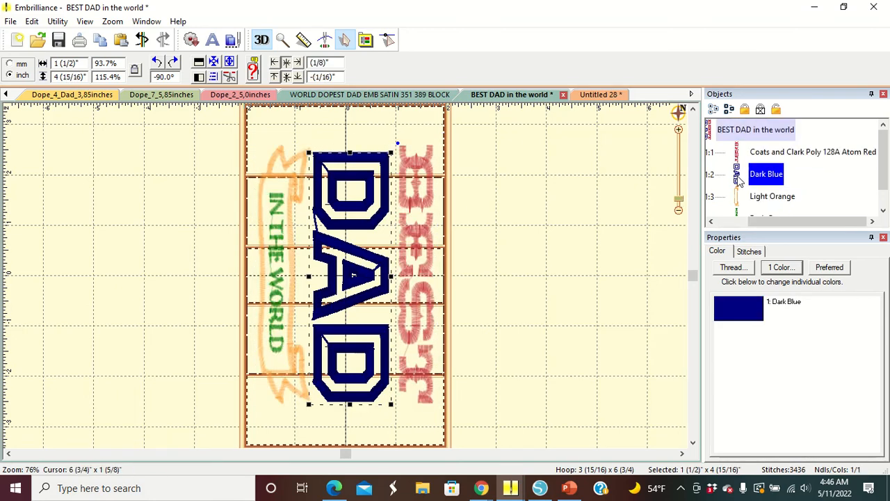
{"action": "left_click", "coordinate": [734, 268]}
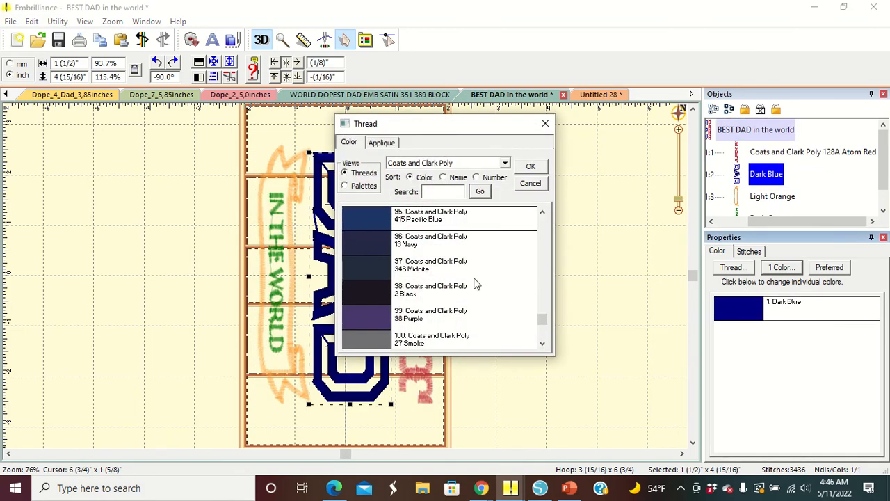
{"action": "left_click", "coordinate": [370, 291]}
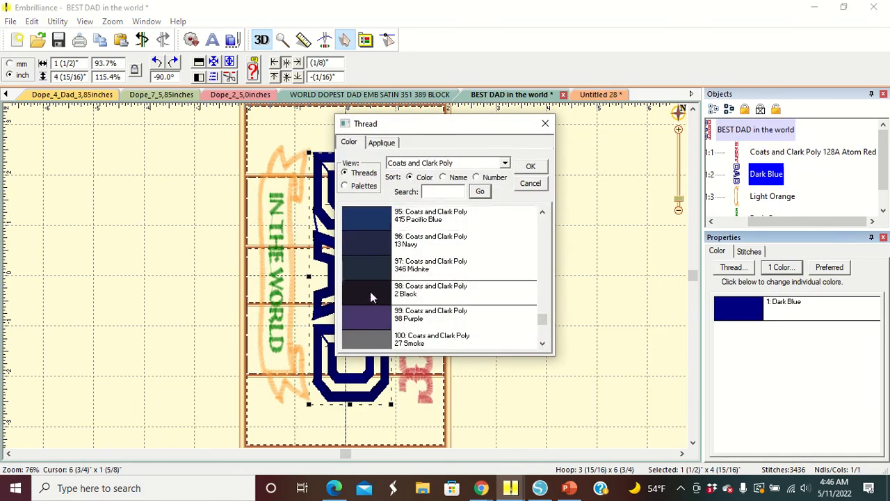
{"action": "left_click", "coordinate": [532, 168]}
{"action": "left_click", "coordinate": [567, 282]}
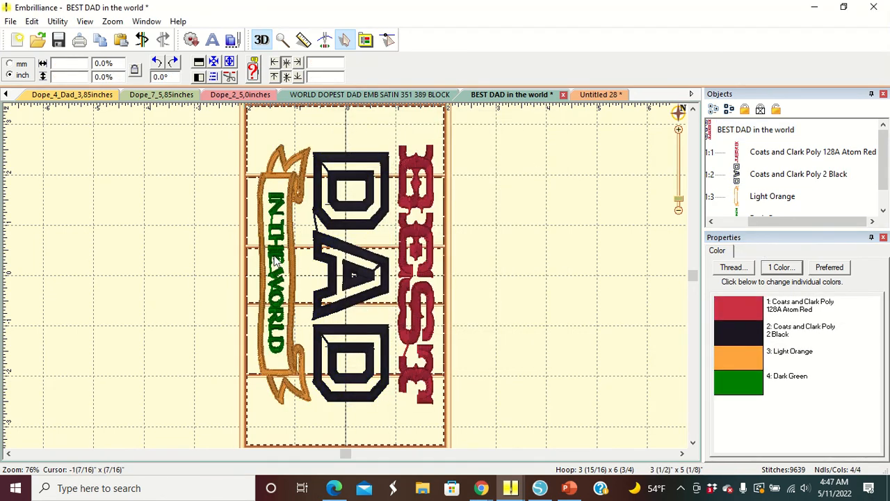
- Set the IN THE WORLD text's thread color to Coats and Clark Poly 2 Black
{"action": "left_click", "coordinate": [738, 215]}
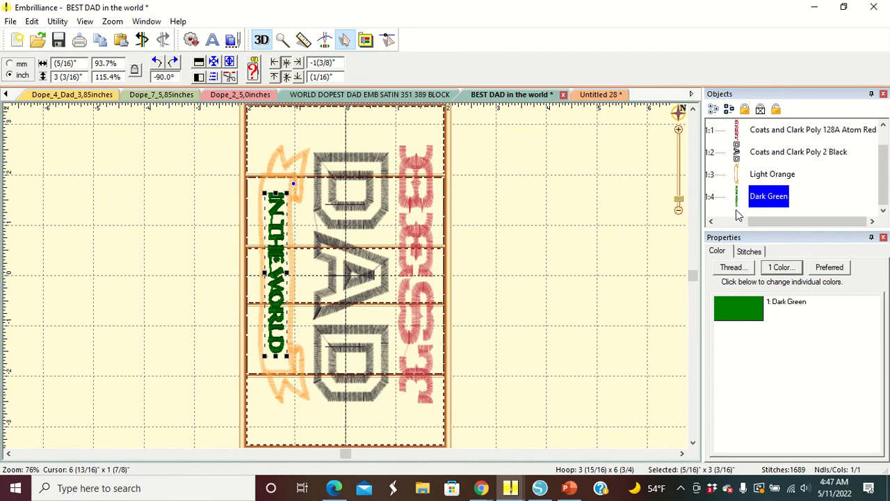
{"action": "left_click", "coordinate": [782, 267]}
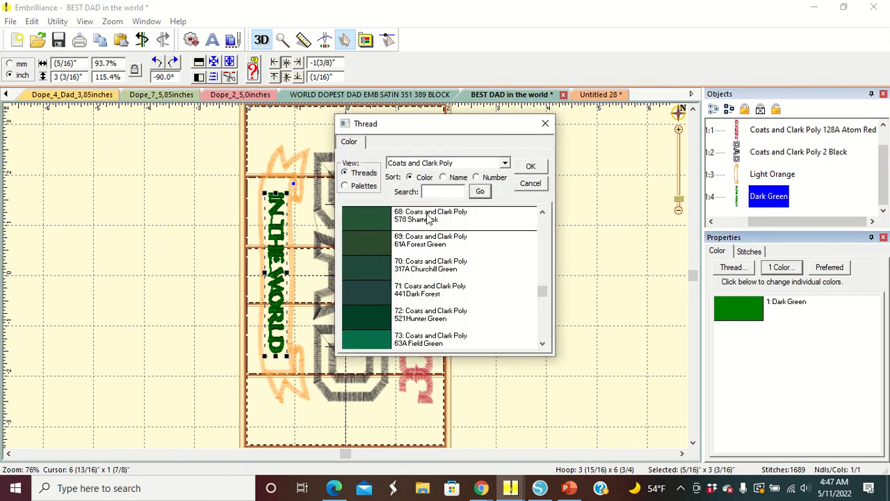
{"action": "left_click", "coordinate": [543, 212]}
{"action": "left_click_drag", "start_coordinate": [542, 213], "coordinate": [542, 213]}
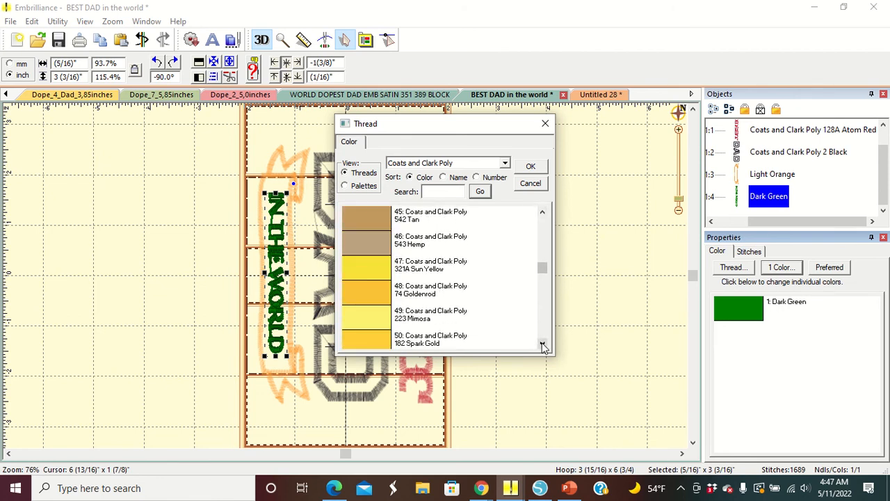
{"action": "left_click_drag", "start_coordinate": [542, 344], "coordinate": [542, 344]}
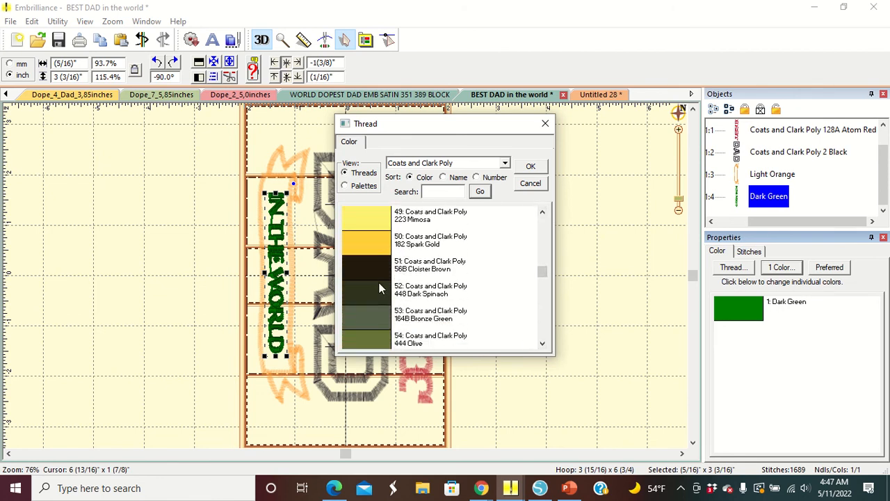
{"action": "left_click", "coordinate": [542, 212]}
{"action": "left_click_drag", "start_coordinate": [542, 213], "coordinate": [547, 323]}
{"action": "left_click", "coordinate": [371, 235]}
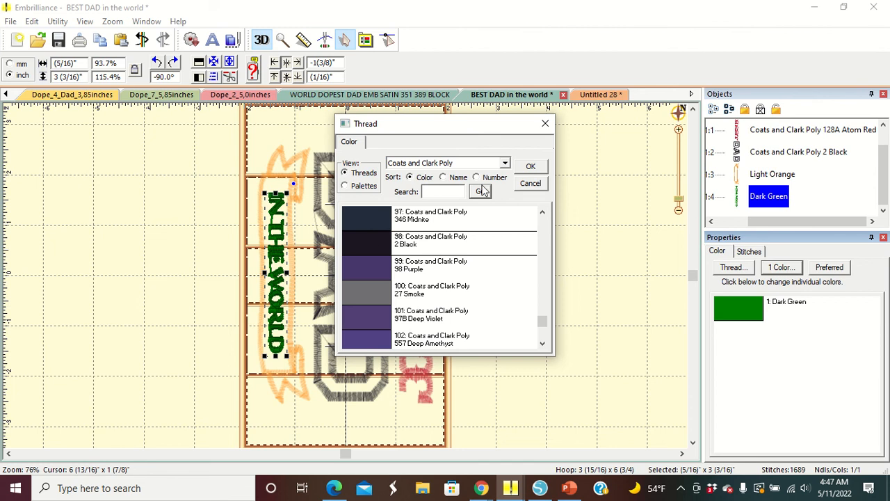
{"action": "left_click", "coordinate": [531, 169]}
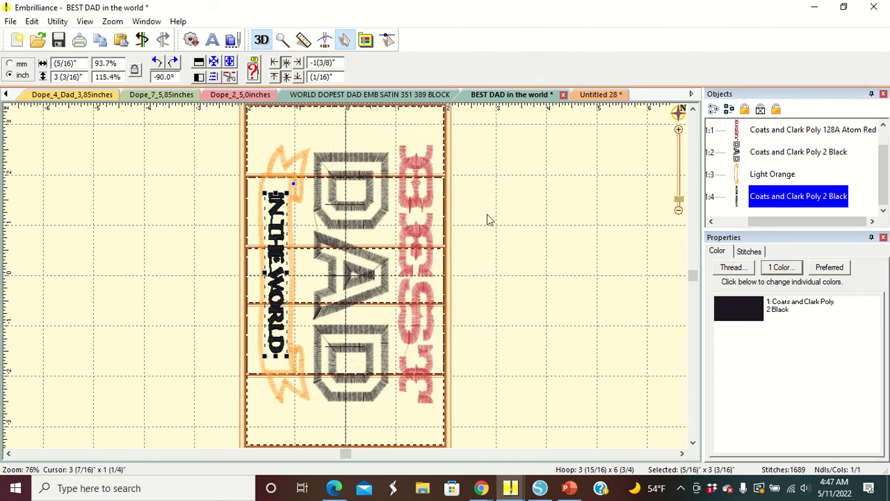
- Change the banner's thread color to Coats and Clark Poly 128A Atom Red
{"action": "left_click", "coordinate": [292, 158]}
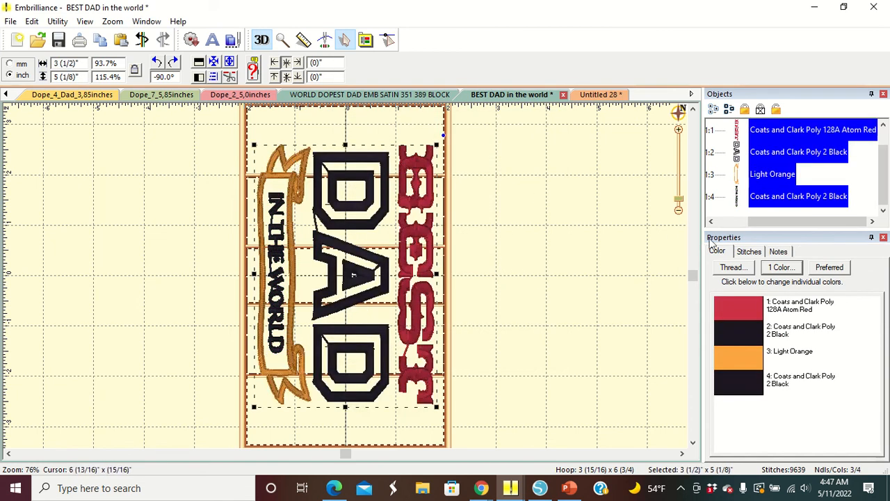
{"action": "left_click", "coordinate": [619, 224]}
{"action": "left_click", "coordinate": [751, 176]}
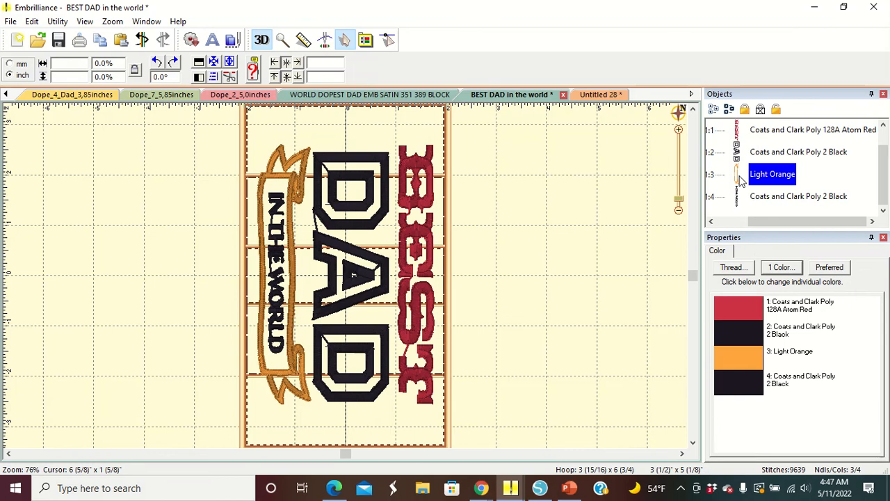
{"action": "left_click", "coordinate": [780, 271]}
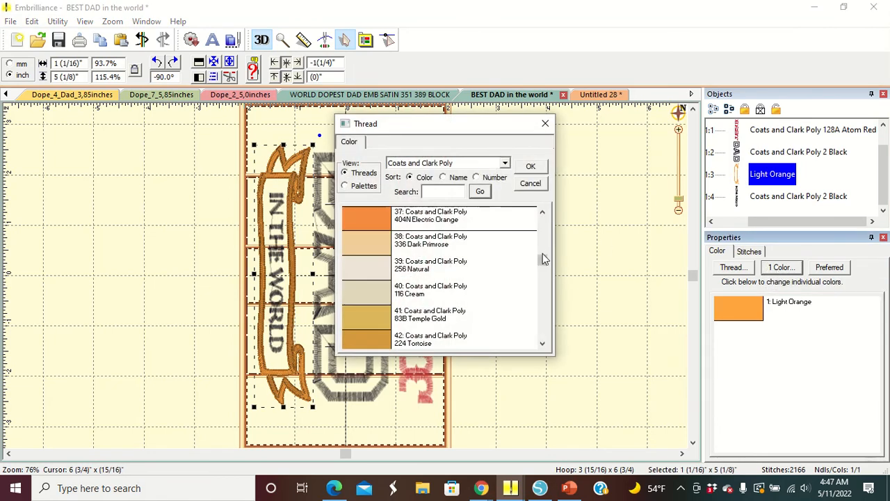
{"action": "scroll", "coordinate": [543, 253], "scroll_direction": "up", "scroll_amount": 8}
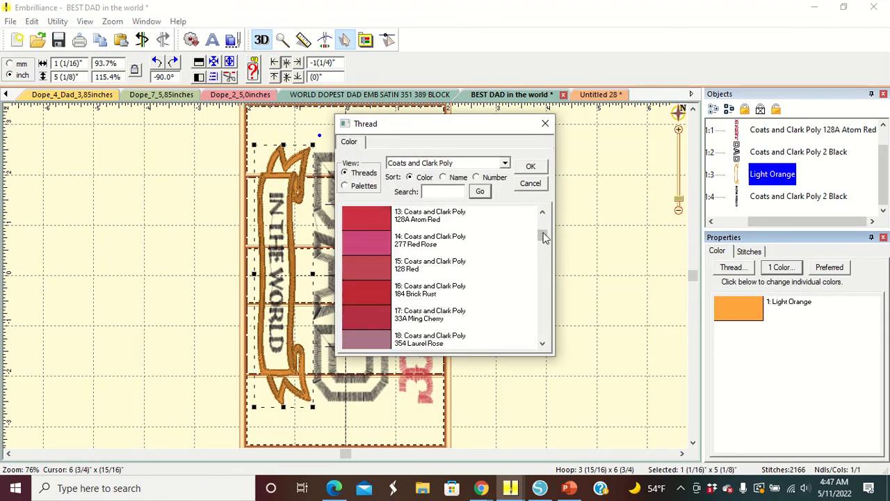
{"action": "scroll", "coordinate": [543, 233], "scroll_direction": "up", "scroll_amount": 2}
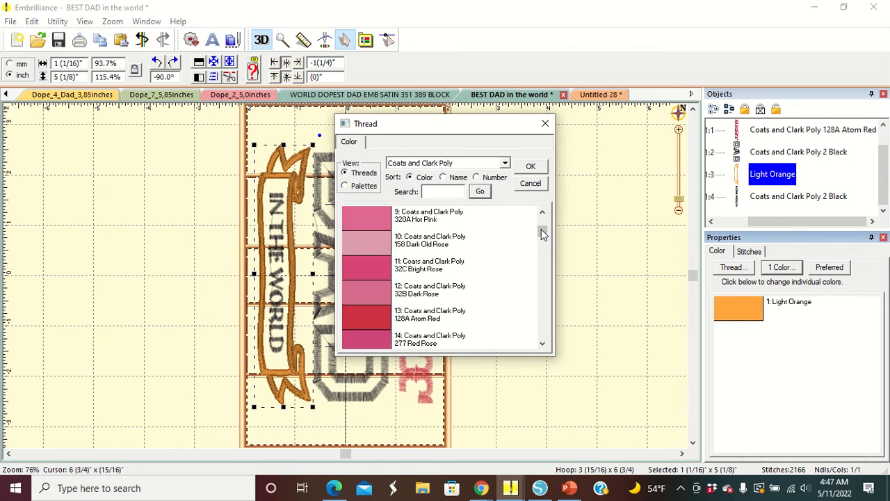
{"action": "left_click", "coordinate": [367, 318]}
{"action": "left_click", "coordinate": [530, 166]}
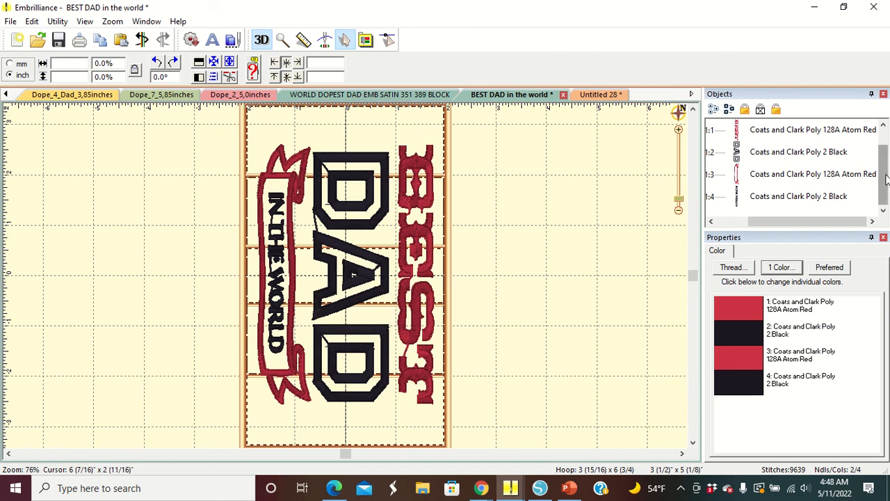
- Move the banner one position earlier in the stitch order, directly after the BEST text
{"action": "left_click_drag", "start_coordinate": [886, 179], "coordinate": [887, 177]}
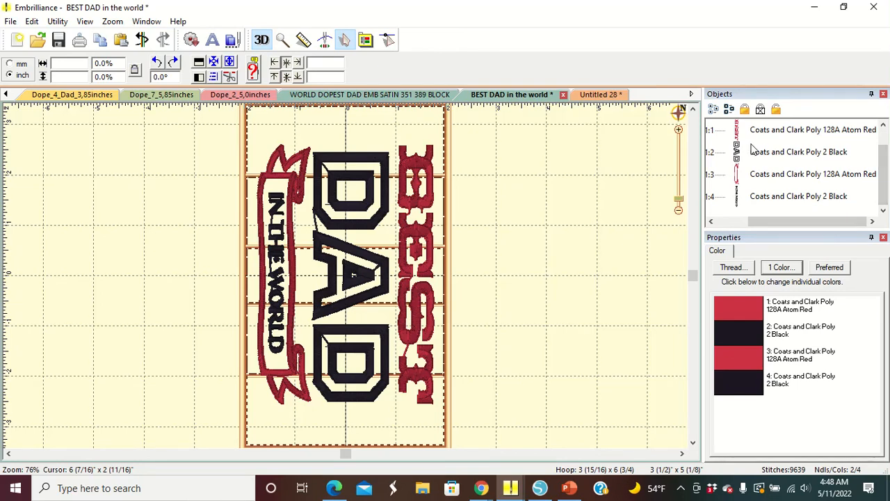
{"action": "left_click", "coordinate": [885, 126]}
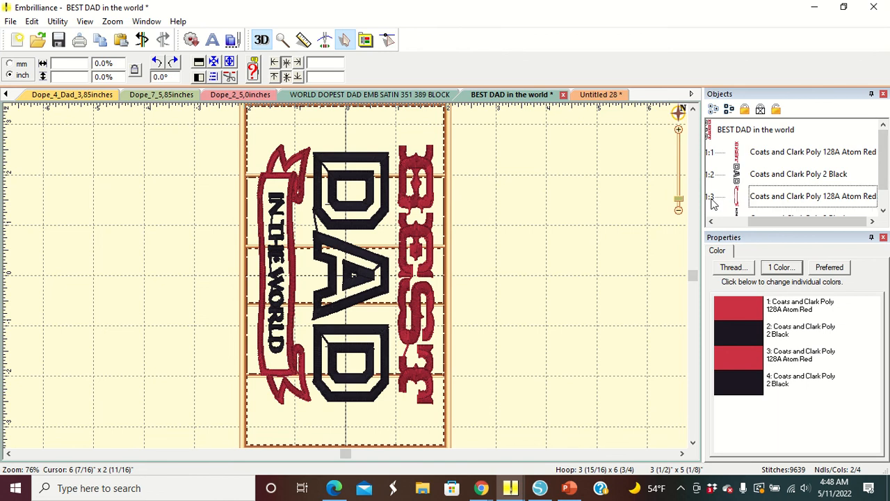
{"action": "left_click", "coordinate": [739, 200]}
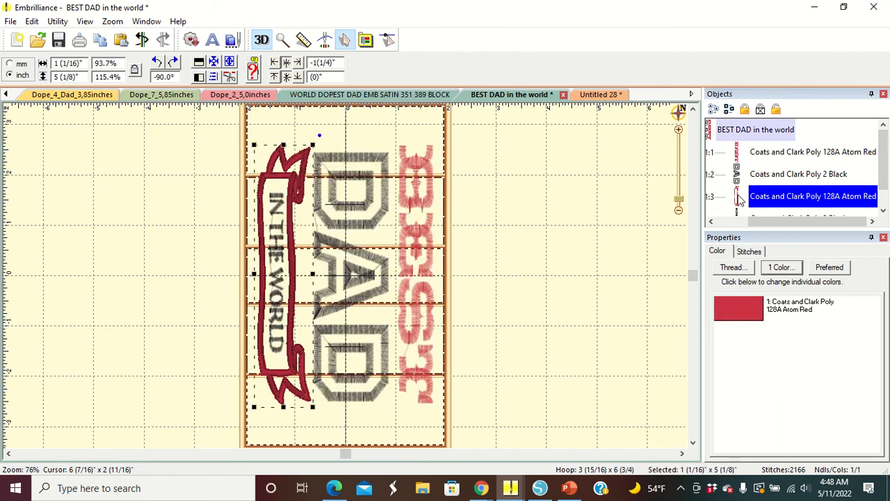
{"action": "right_click", "coordinate": [738, 195]}
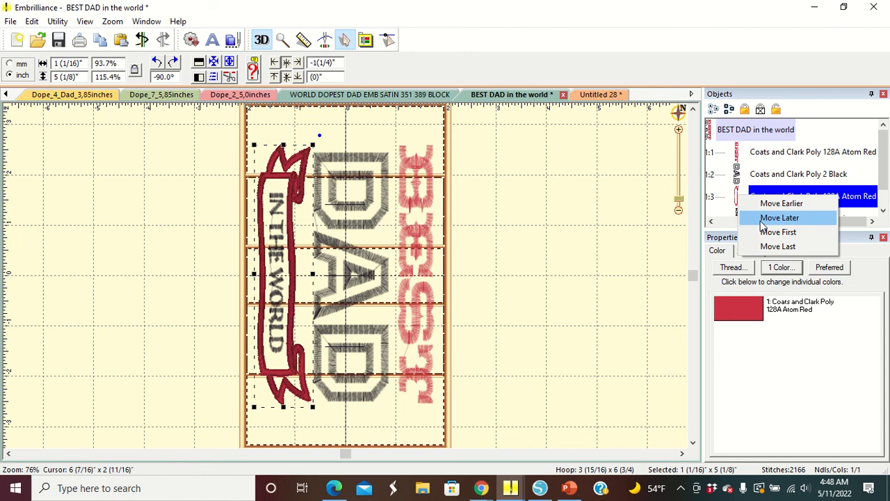
{"action": "left_click", "coordinate": [765, 204]}
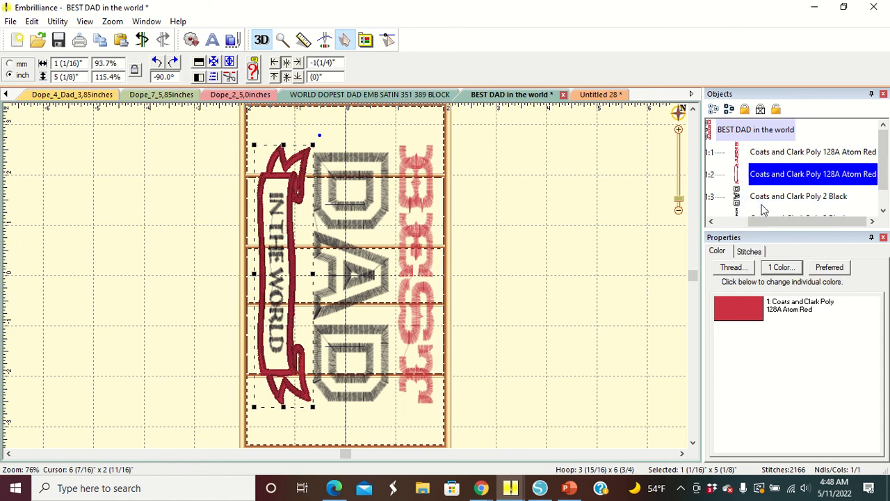
{"action": "left_click", "coordinate": [618, 220]}
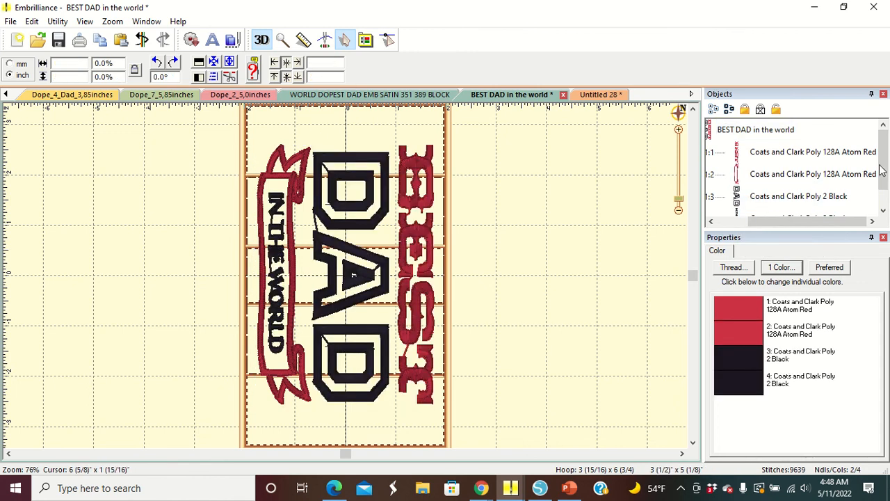
{"action": "mouse_move", "coordinate": [885, 172]}
{"action": "left_mouse_down"}
{"action": "mouse_move", "coordinate": [886, 189]}
{"action": "mouse_move", "coordinate": [886, 179]}
{"action": "left_mouse_up"}
- Add bi-directional knockdown stitching under the whole design with density 2.0 mm, stitch length 4.0 mm, inflation 3.0 mm
{"action": "left_click", "coordinate": [431, 233]}
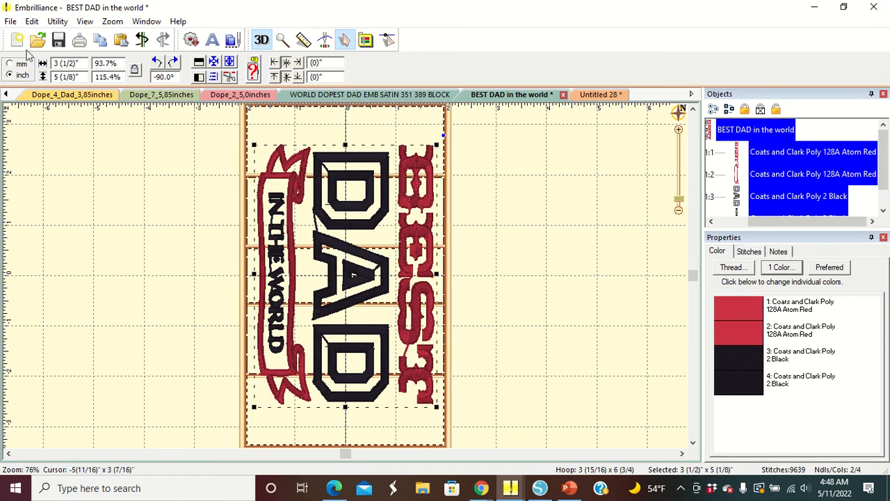
{"action": "left_click", "coordinate": [58, 21]}
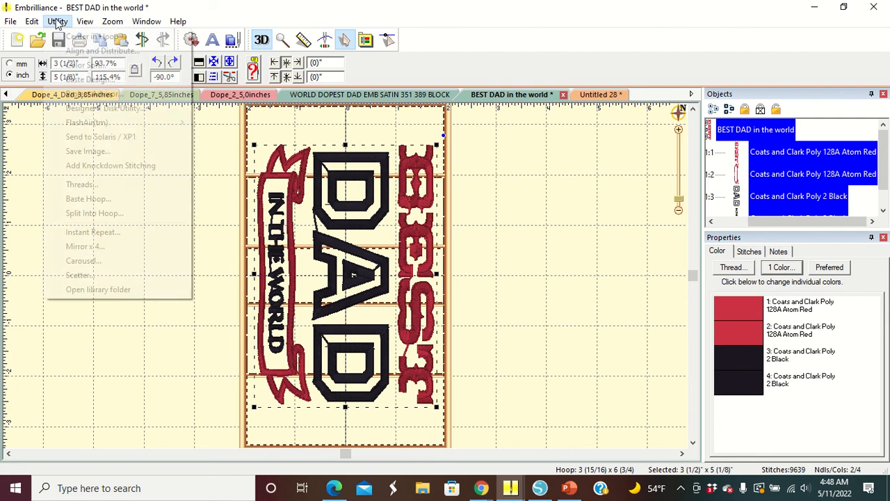
{"action": "left_click", "coordinate": [98, 166]}
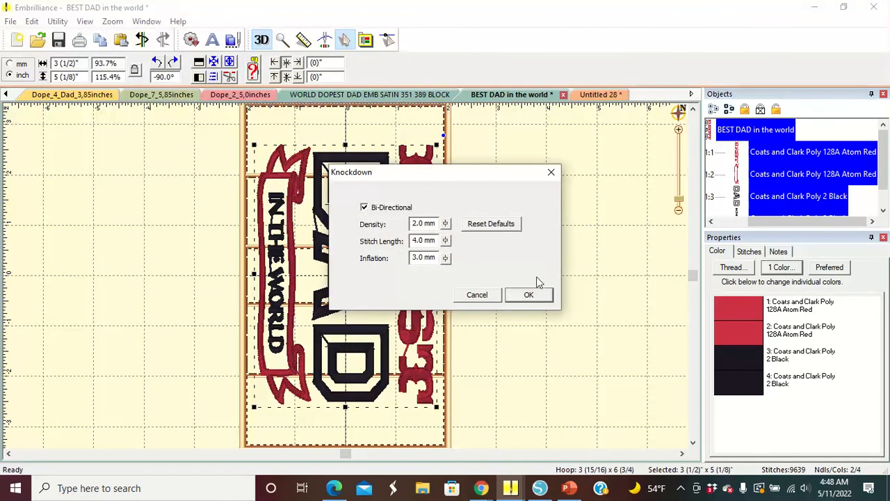
{"action": "left_click", "coordinate": [541, 297]}
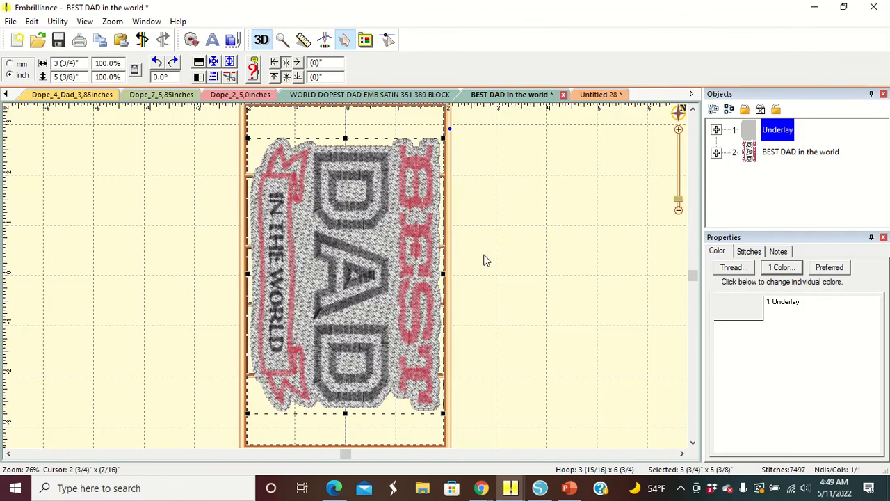
{"action": "left_click", "coordinate": [485, 258]}
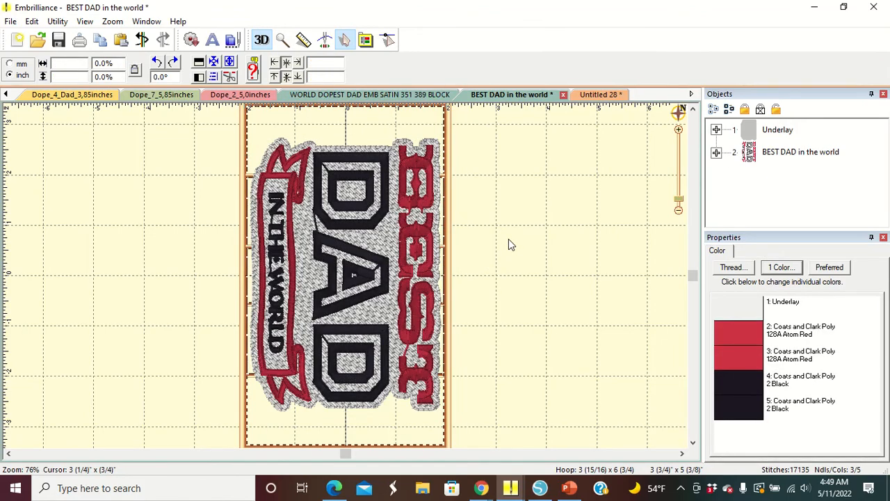
{"action": "left_click", "coordinate": [12, 23]}
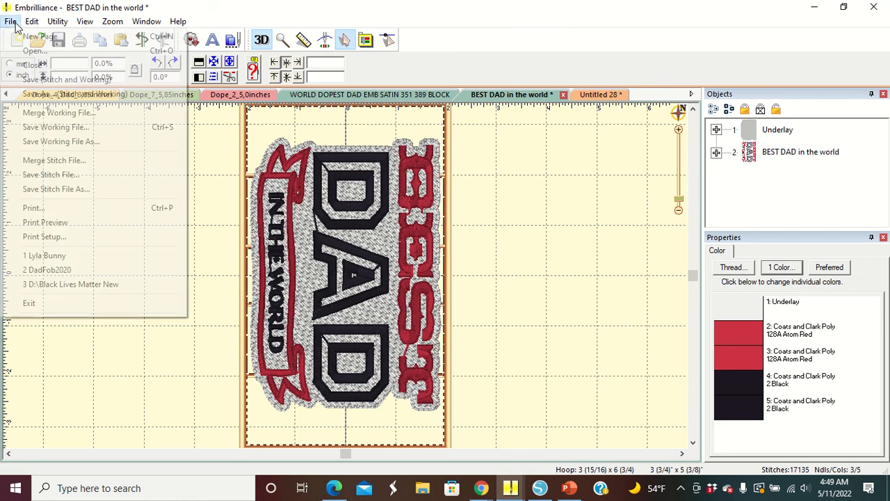
{"action": "left_click", "coordinate": [67, 192]}
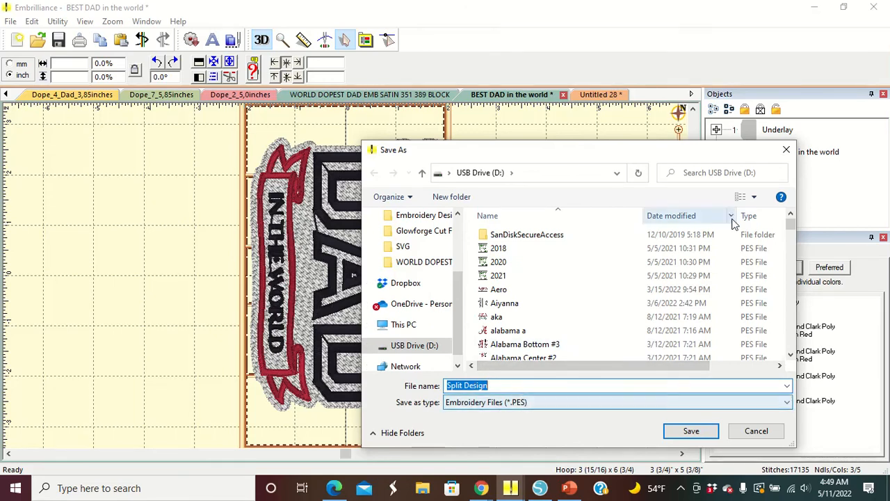
{"action": "left_click", "coordinate": [786, 149]}
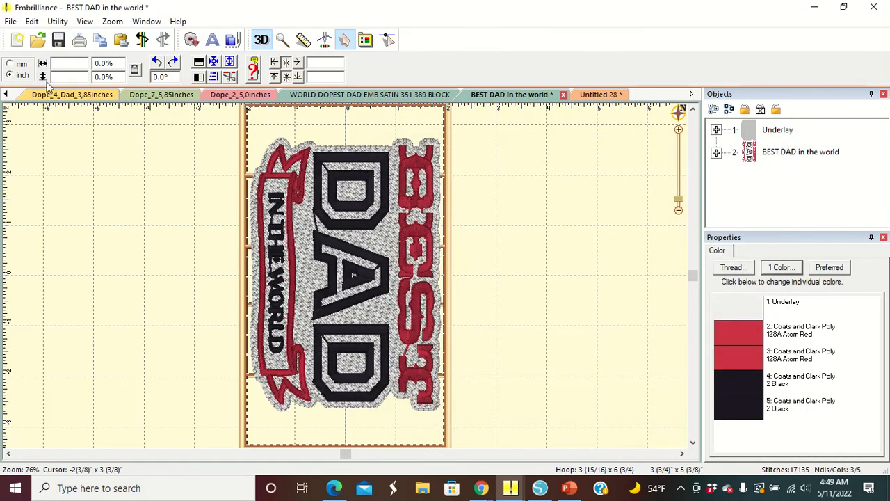
- Save the design as a PES stitch file named dad towel on the USB drive
{"action": "left_click", "coordinate": [10, 21]}
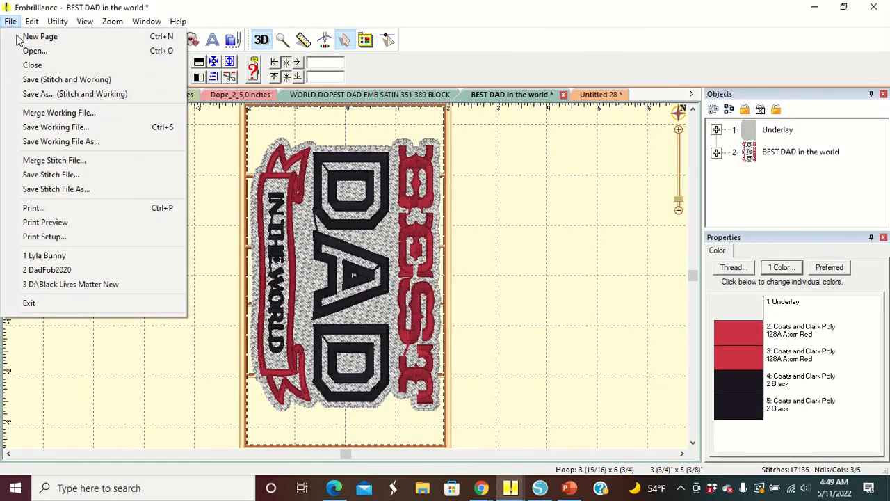
{"action": "left_click", "coordinate": [52, 192]}
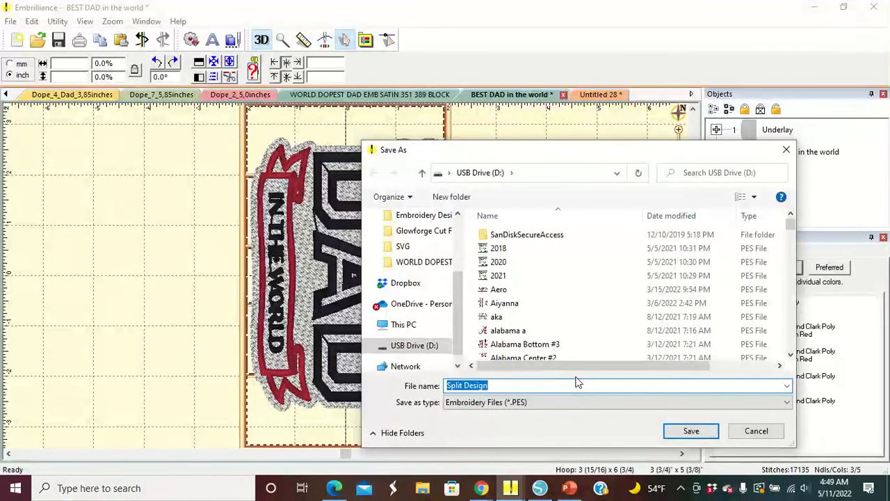
{"action": "type", "text": "dad"}
{"action": "key", "text": "BackSpace"}
{"action": "key", "text": "BackSpace"}
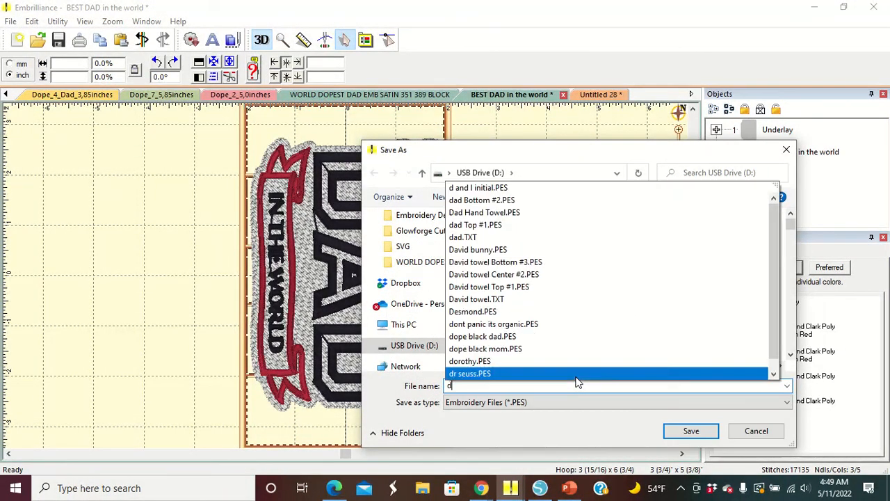
{"action": "key", "text": "BackSpace"}
{"action": "type", "text": "dad "}
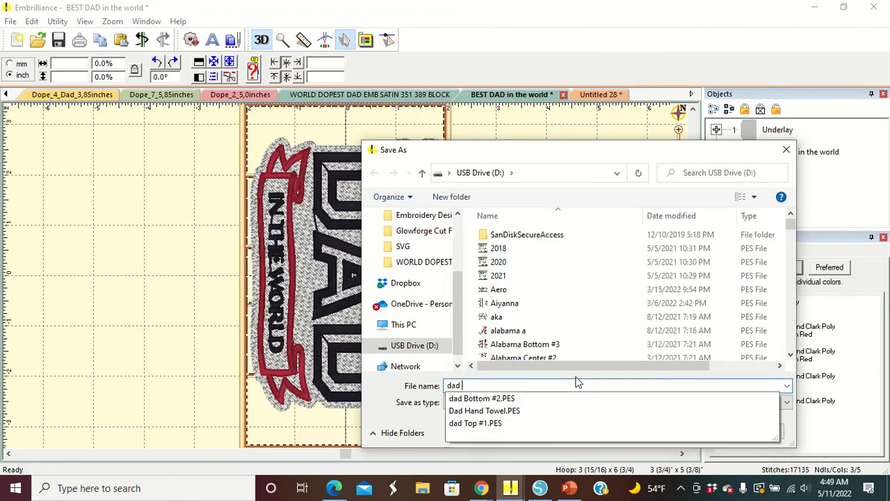
{"action": "type", "text": "towel"}
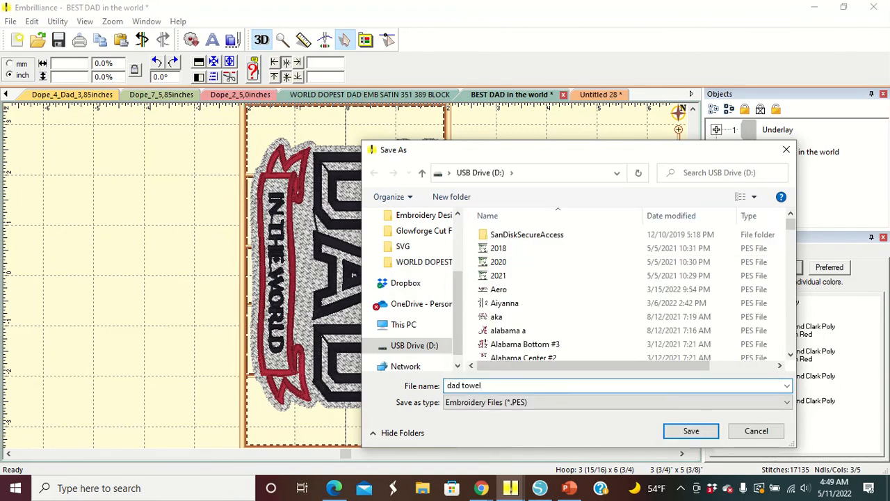
{"action": "left_click", "coordinate": [691, 432]}
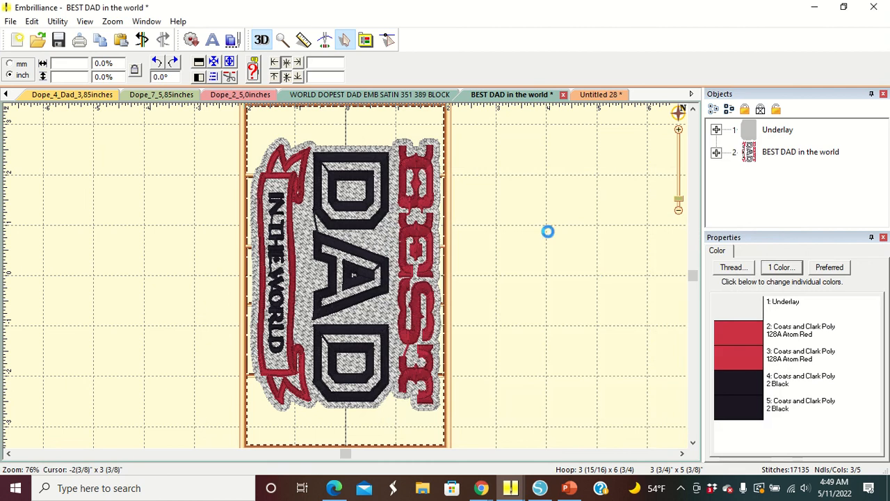